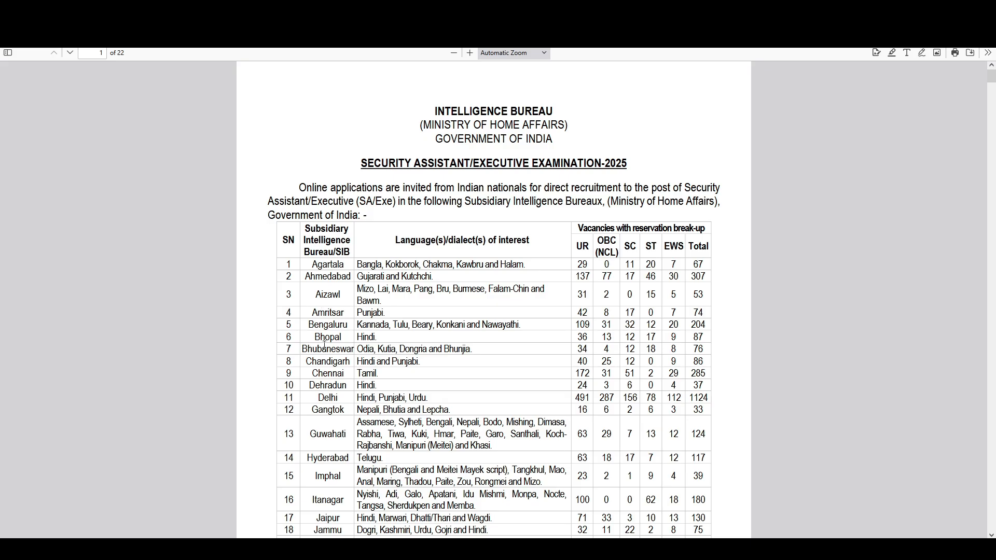
Scroll down the vacancy table after highlighting the Language(s)/dialect(s) column heading.
left_click_drag(400, 241, 475, 243)
left_click(475, 246)
scroll(597, 371, "down", 10)
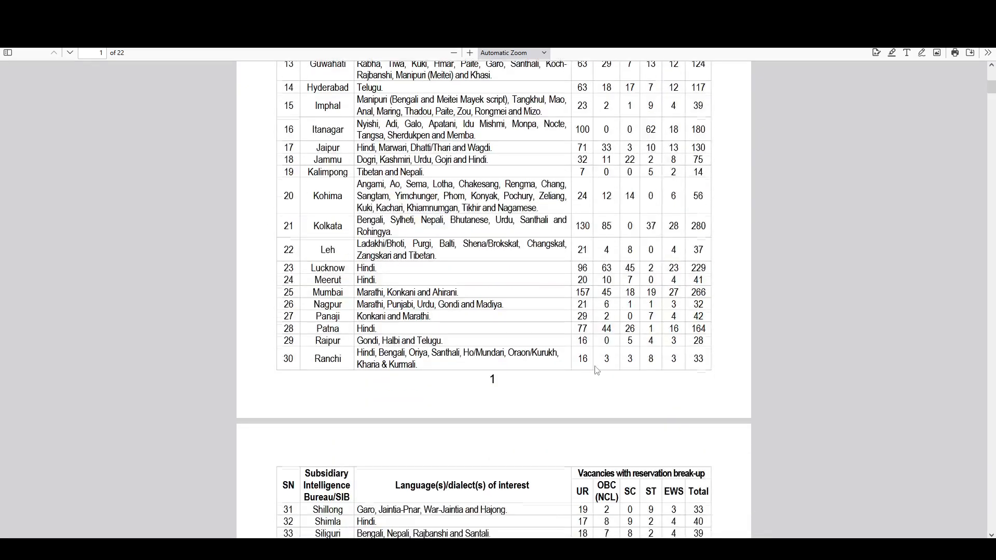
scroll(597, 371, "down", 3)
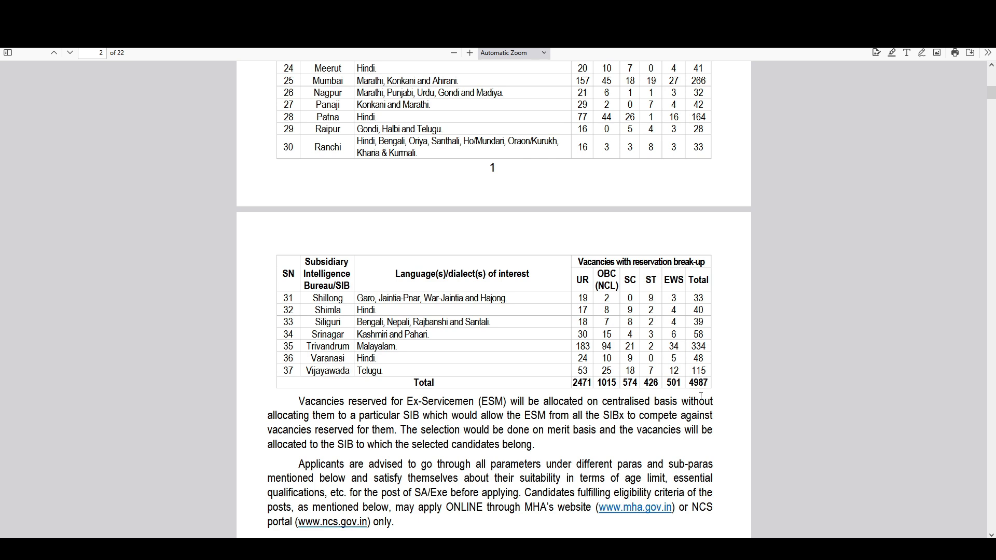
scroll(701, 397, "down", 3)
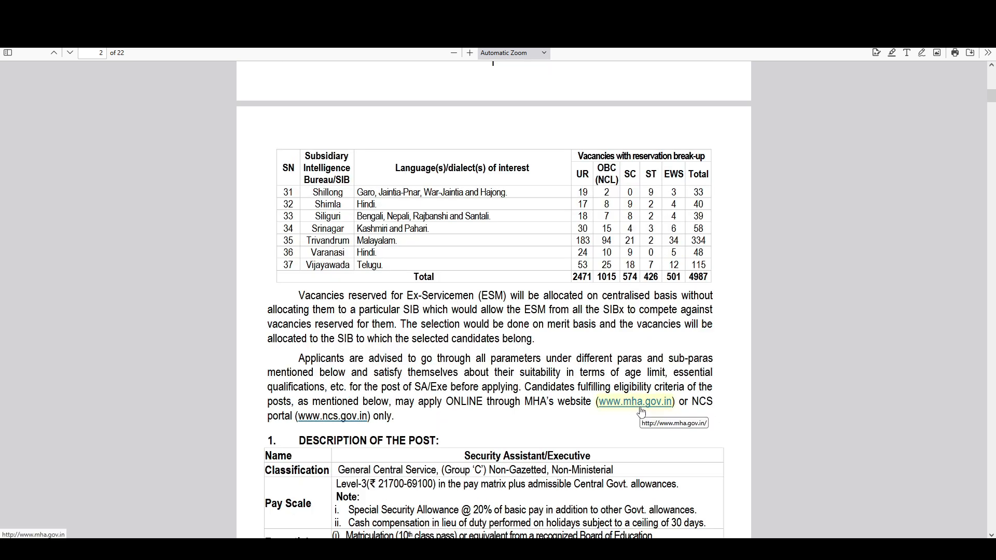
scroll(641, 420, "down", 1)
Highlight the General Central Service classification and Level-3 pay scale under Description of the Post.
left_click_drag(341, 419, 454, 418)
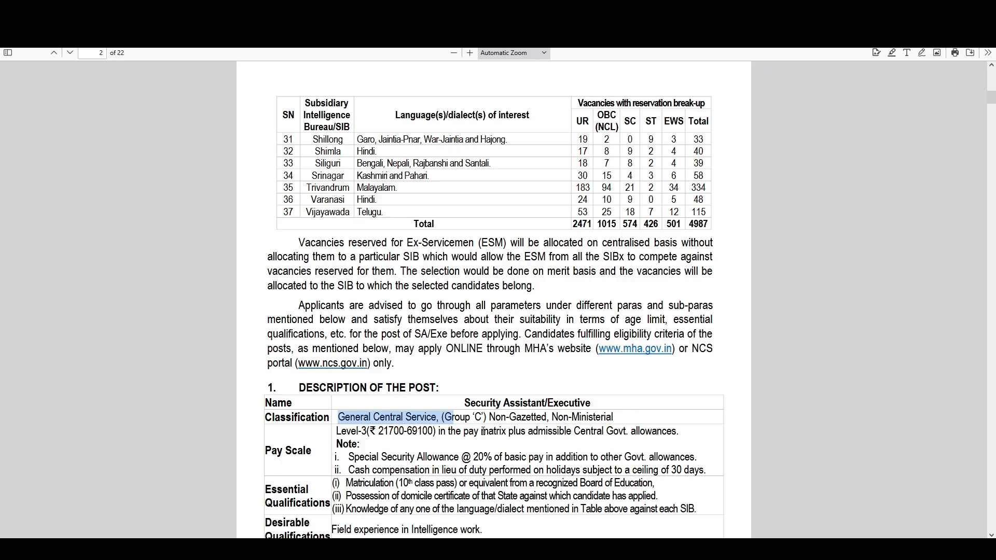
left_click(382, 437)
left_click_drag(341, 432, 368, 433)
left_click(381, 436)
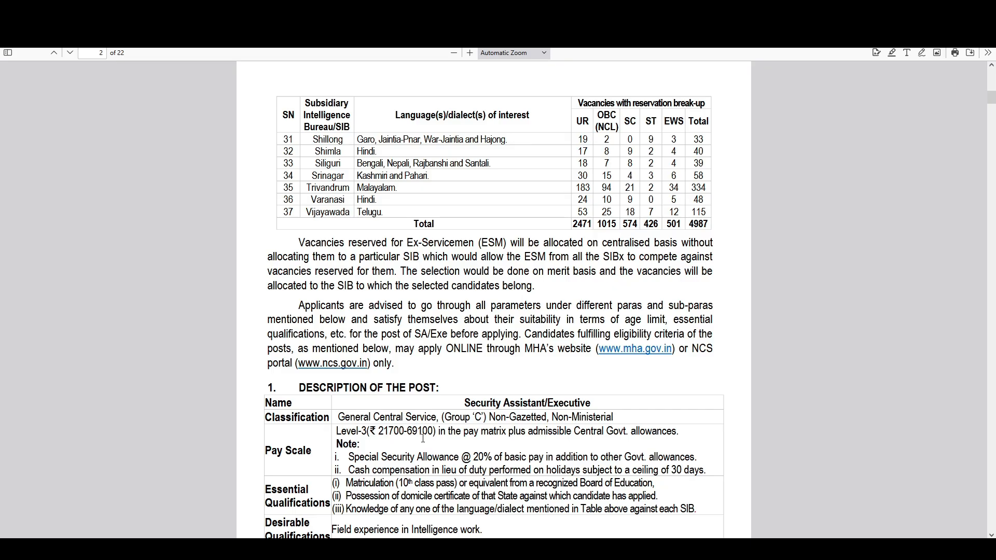
scroll(423, 438, "down", 3)
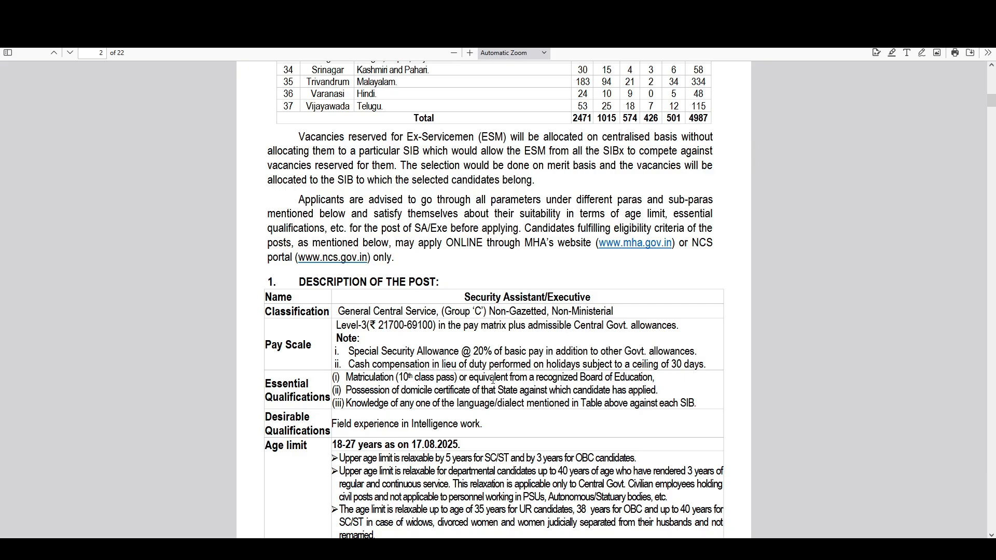
scroll(302, 345, "down", 2)
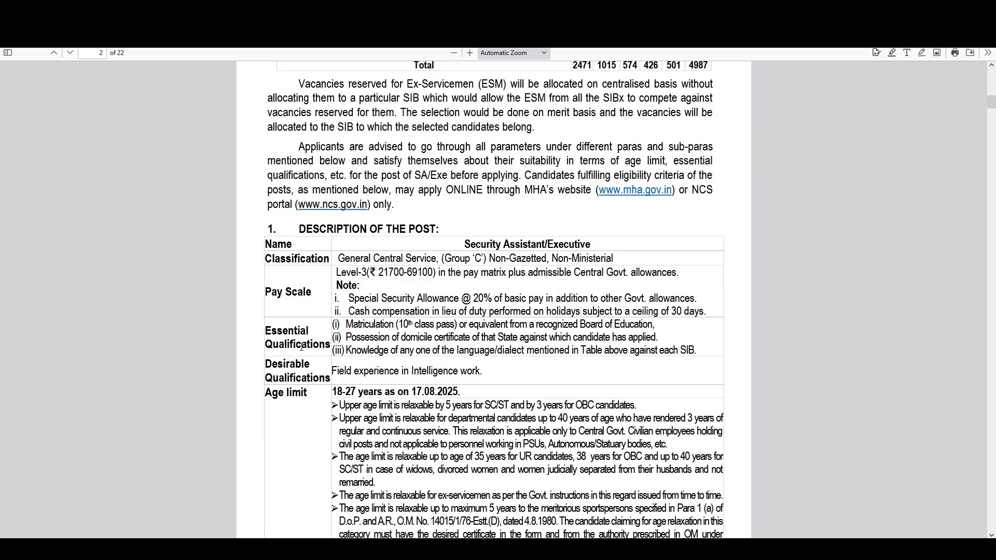
left_click_drag(273, 344, 298, 346)
left_click_drag(374, 323, 586, 324)
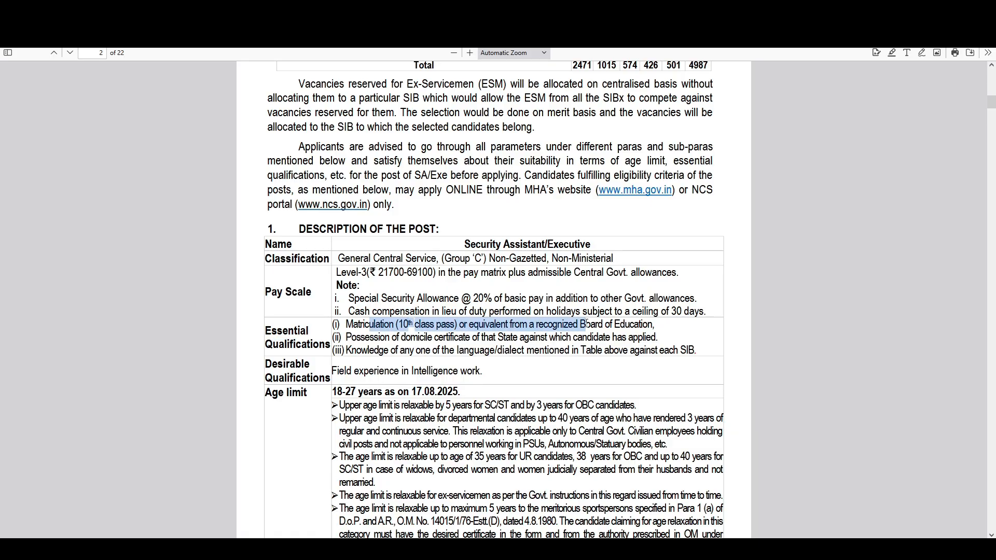
left_click(388, 355)
left_click_drag(381, 352, 572, 357)
left_click_drag(481, 338, 575, 340)
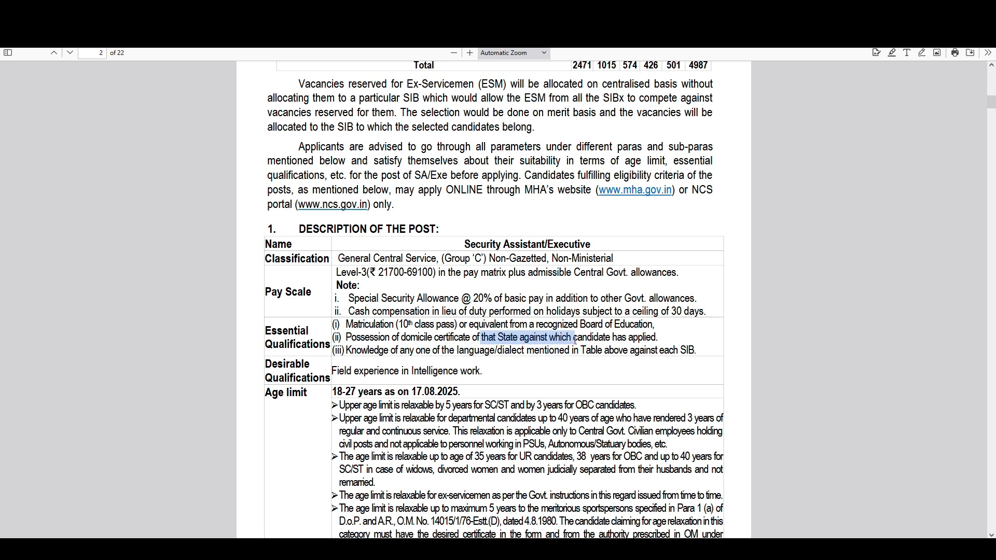
left_click(384, 377)
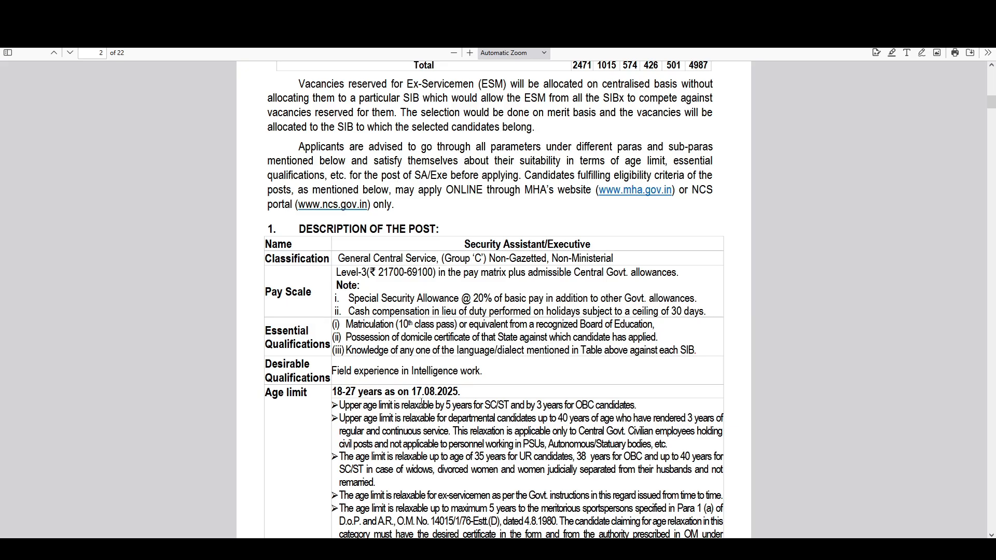
left_click_drag(451, 406, 465, 406)
left_click_drag(538, 406, 560, 406)
Read pages 3–5 of the notice down to the Tier-I cut-offs, then close the PDF with Ctrl+W.
scroll(559, 414, "down", 10)
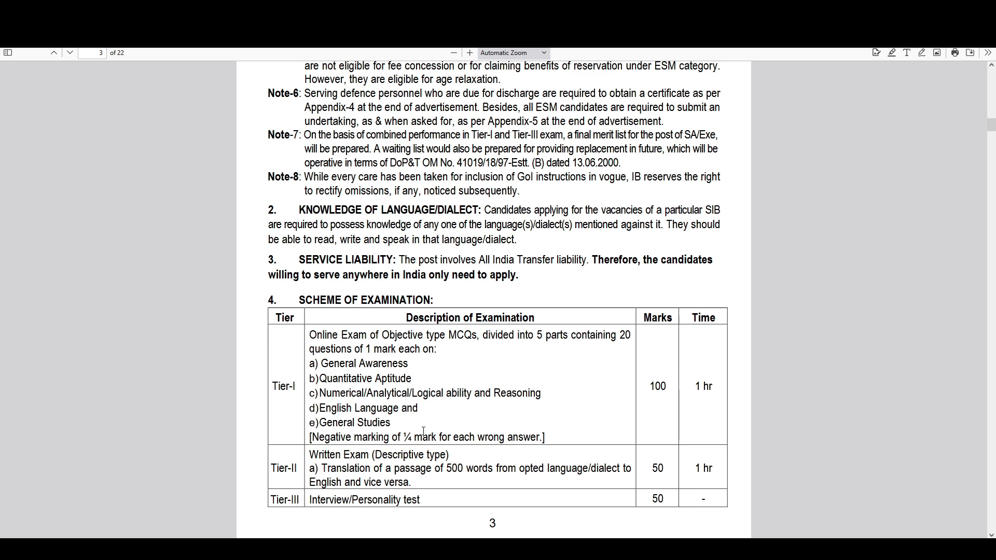
scroll(423, 431, "down", 4)
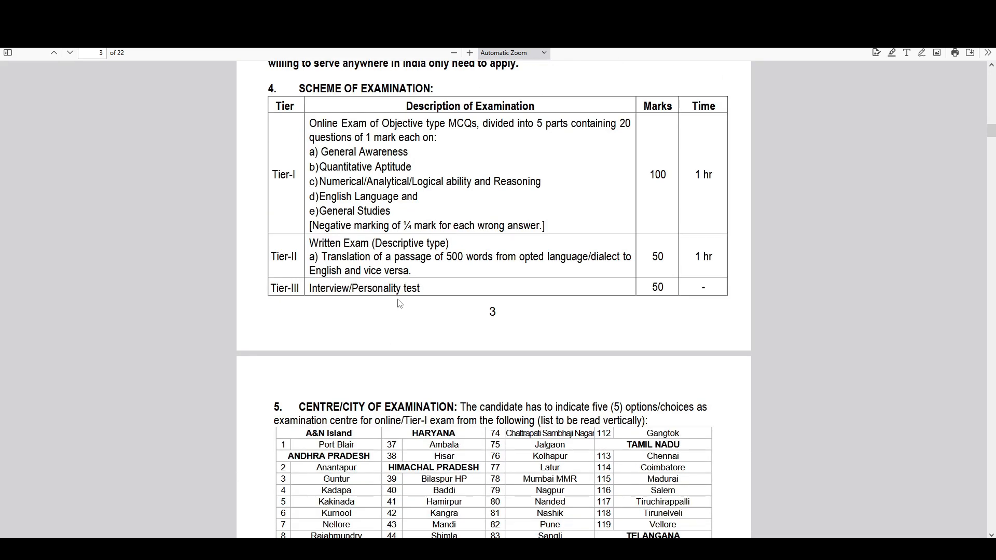
scroll(575, 337, "down", 3)
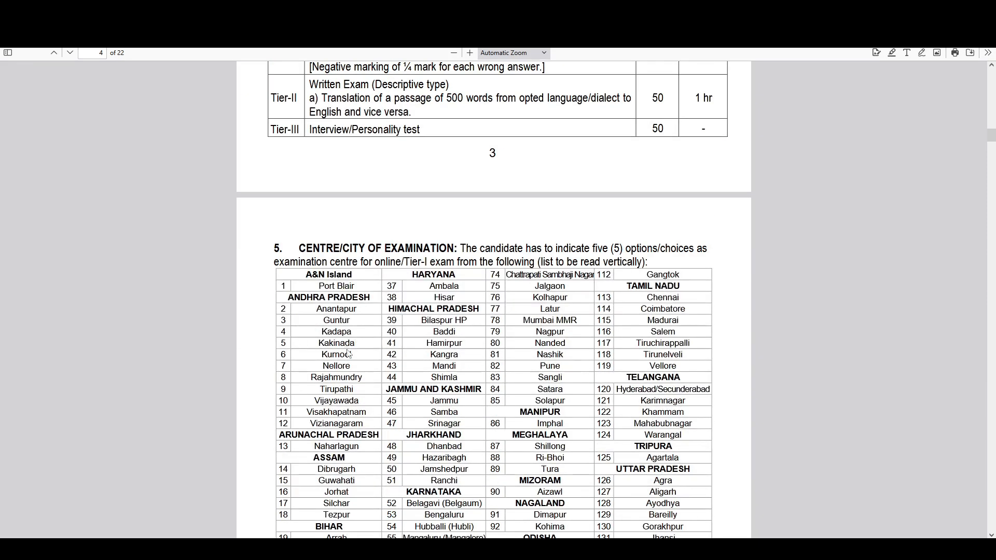
left_click_drag(306, 248, 455, 249)
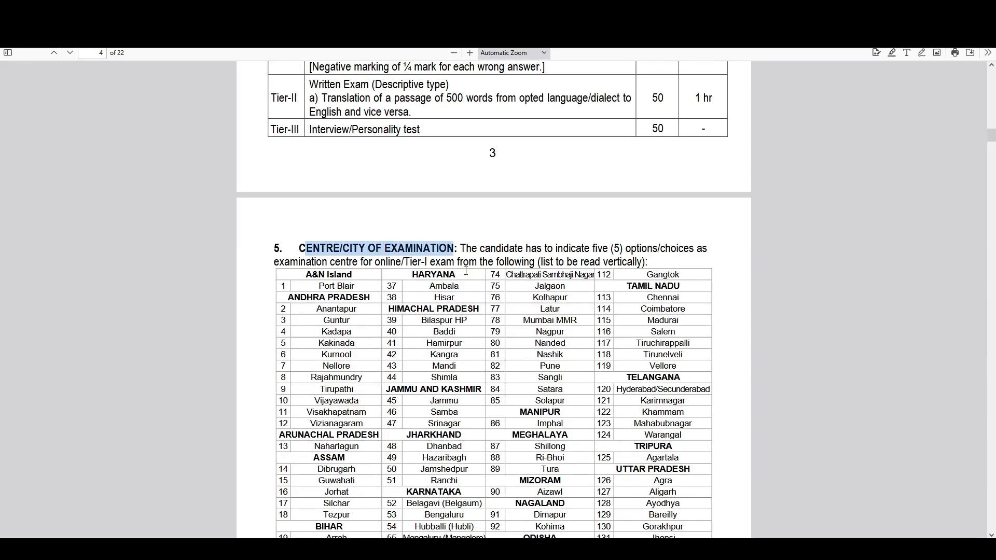
scroll(543, 463, "down", 2)
scroll(522, 453, "down", 15)
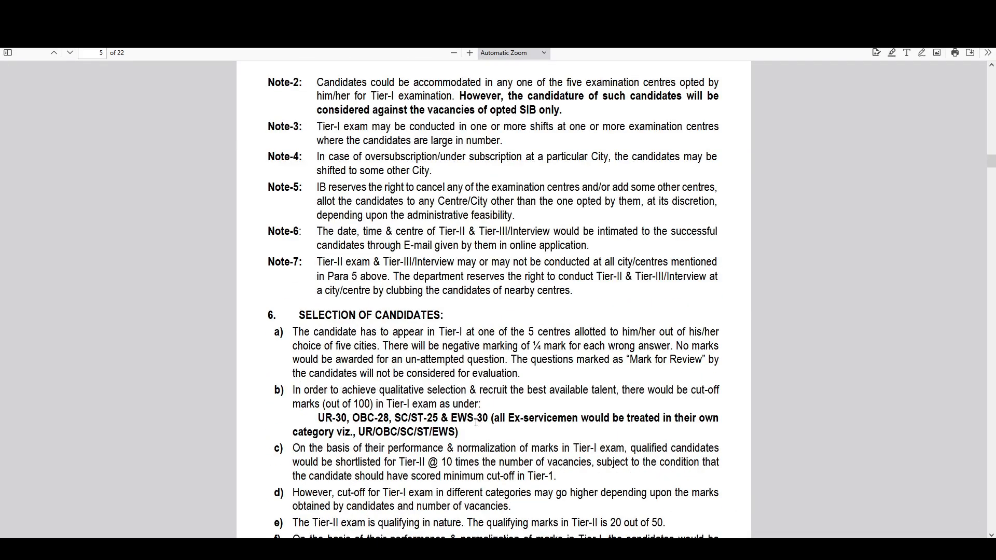
scroll(475, 422, "down", 3)
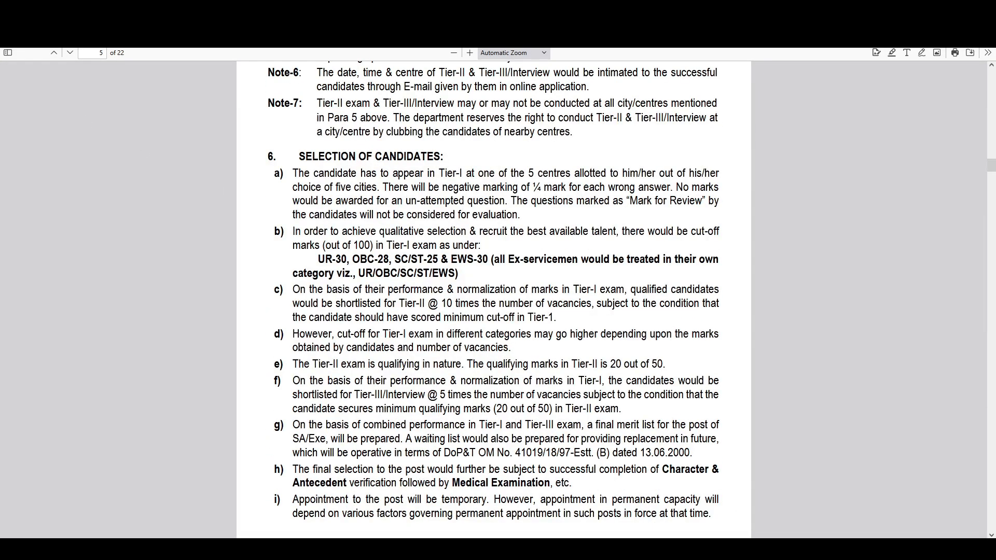
key("ctrl+w")
Check the application start date and last submission date, then go to the registration page.
scroll(379, 312, "down", 2)
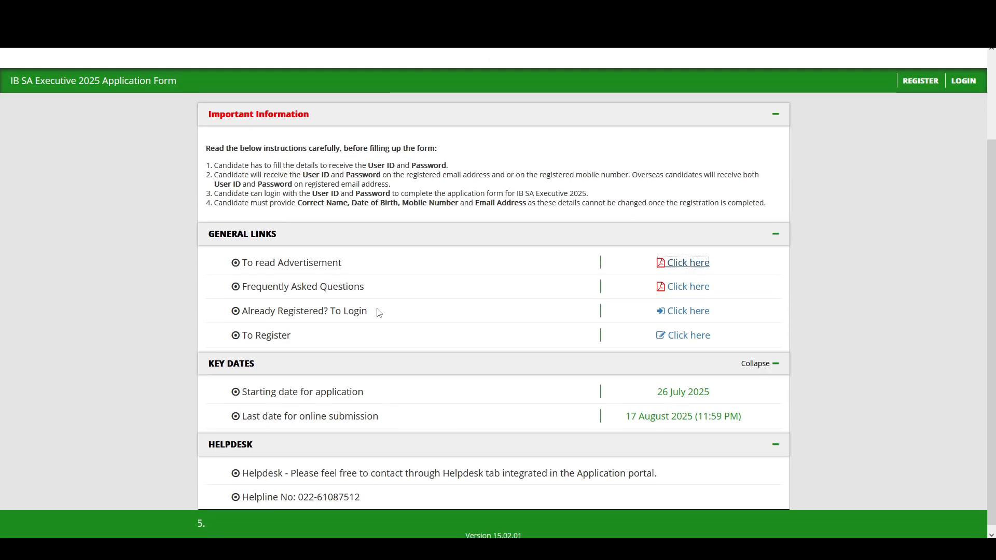
left_click(255, 397)
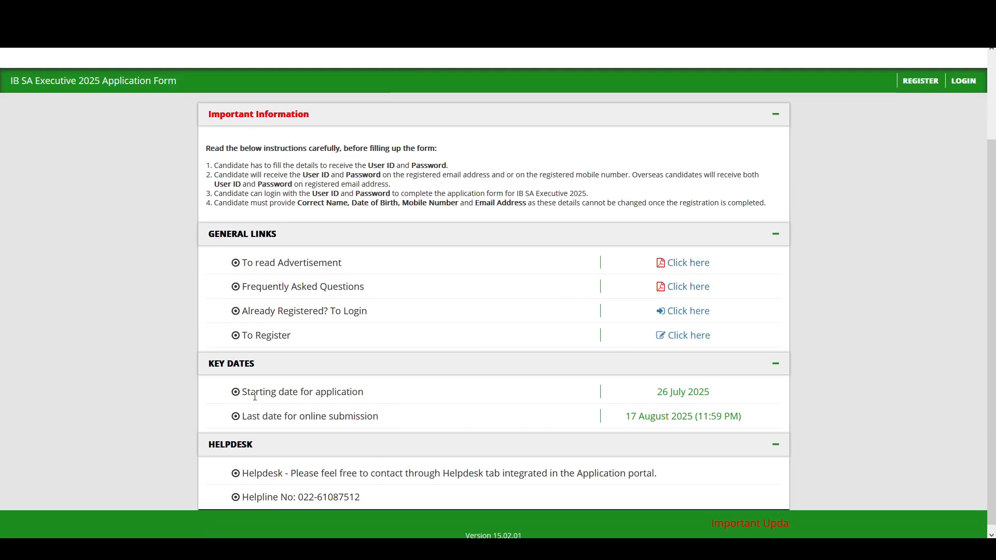
left_click_drag(248, 394, 351, 394)
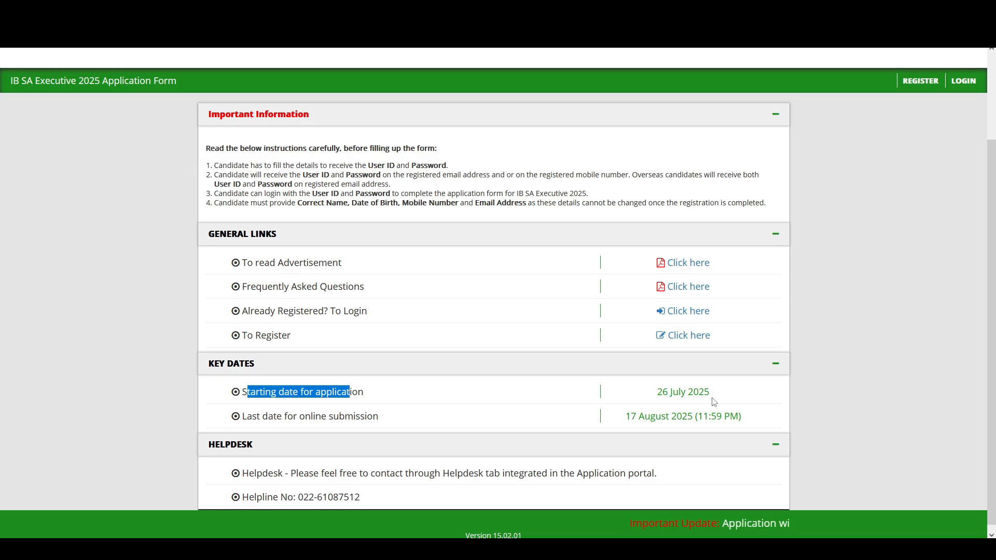
left_click_drag(252, 418, 385, 418)
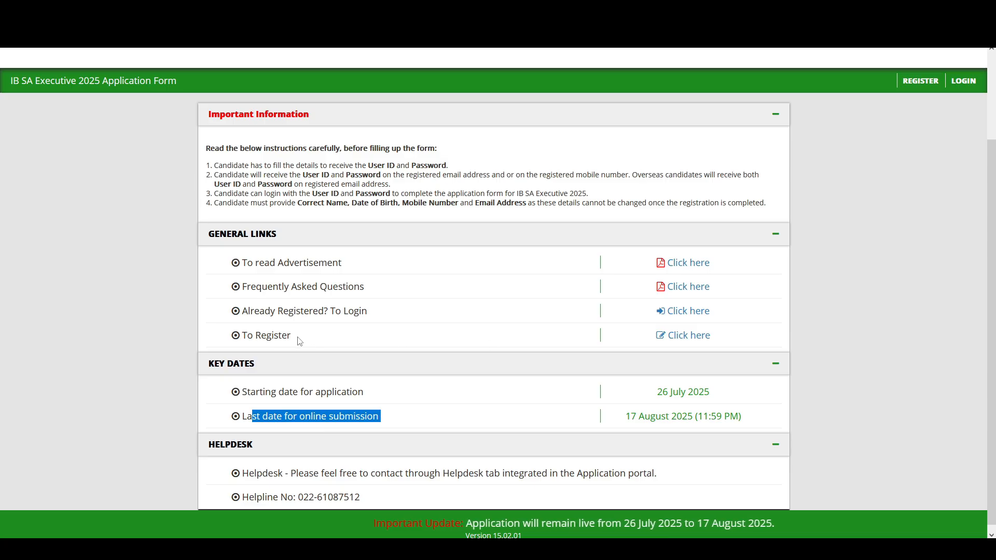
left_click(690, 337)
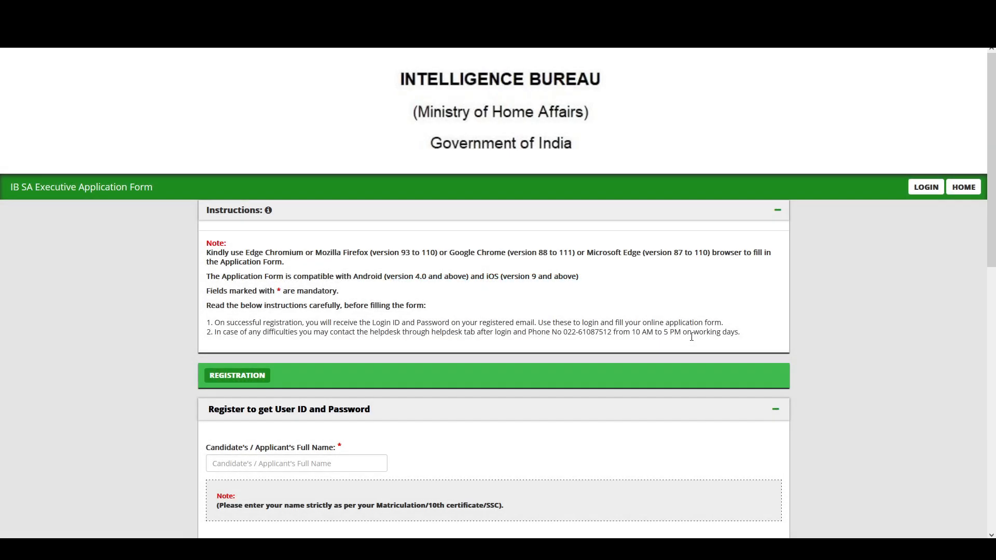
scroll(383, 352, "down", 1)
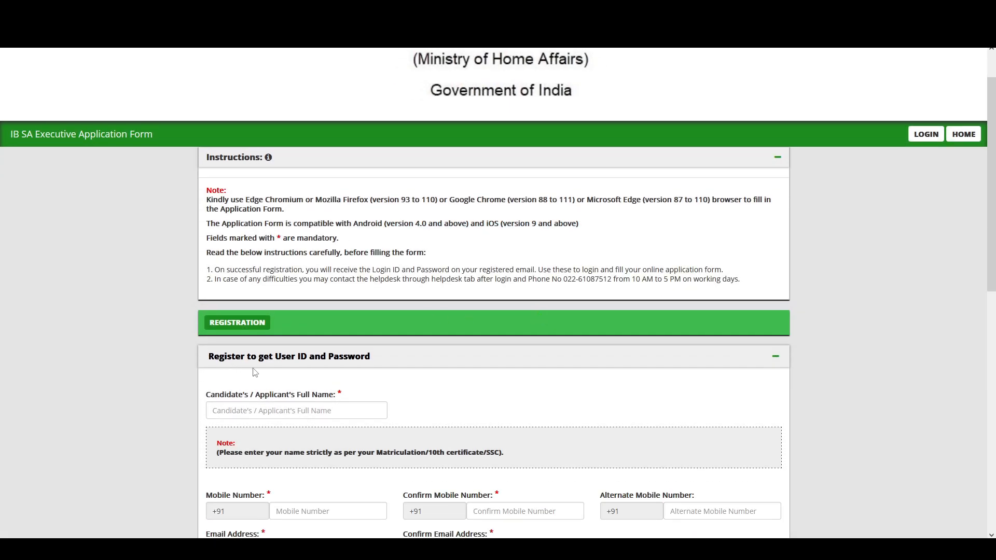
scroll(368, 371, "down", 1)
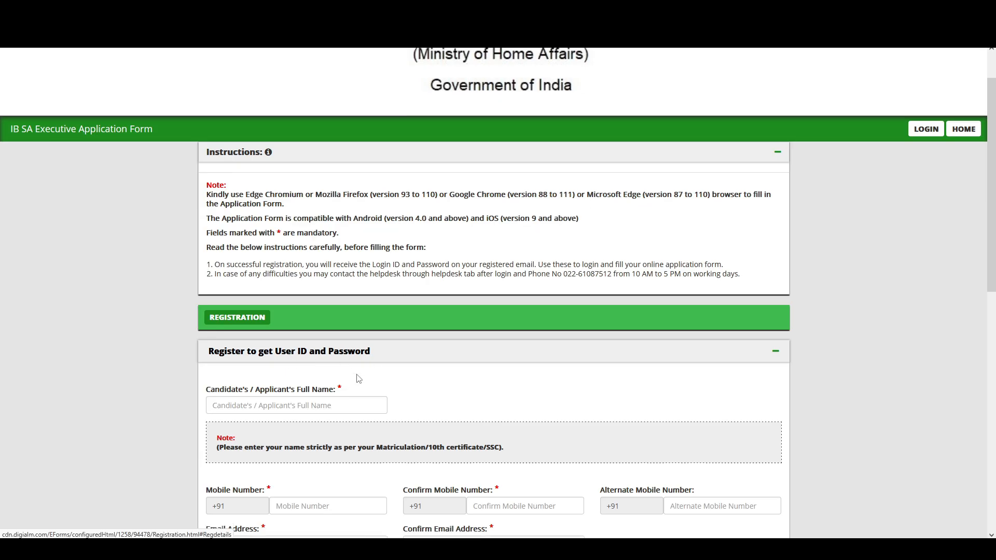
left_click_drag(216, 343, 275, 364)
left_click(275, 364)
scroll(275, 364, "down", 2)
left_click_drag(226, 339, 269, 348)
left_click_drag(403, 338, 482, 341)
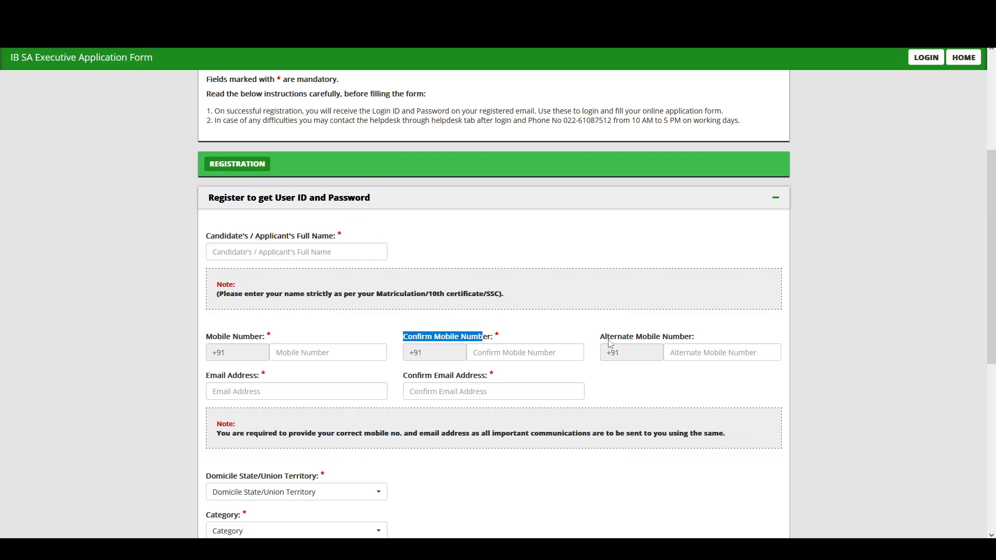
left_click_drag(601, 338, 683, 339)
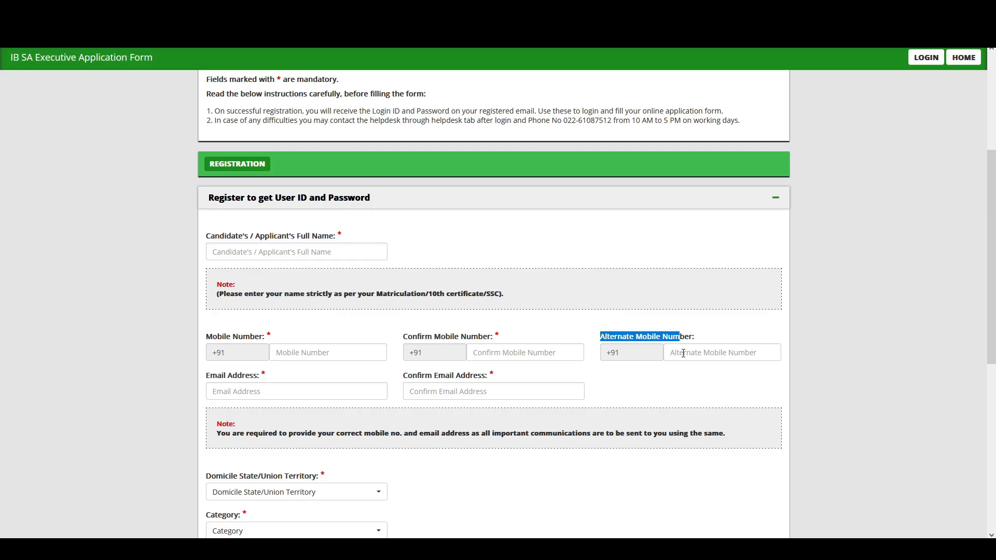
left_click(684, 352)
left_click_drag(213, 376, 266, 376)
left_click_drag(420, 375, 493, 376)
scroll(493, 376, "down", 2)
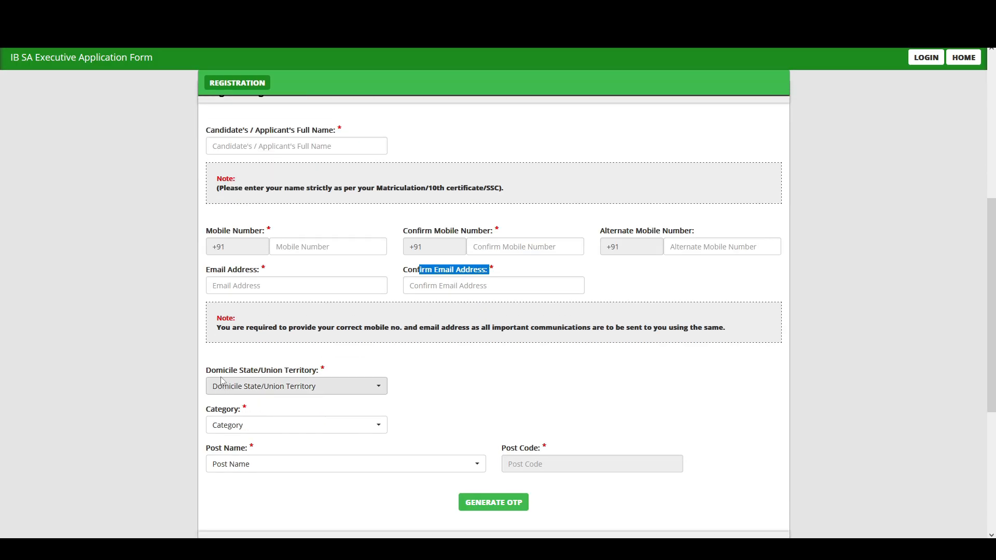
Set the domicile state to West Bengal and the SIB to Siliguri.
left_click(238, 394)
scroll(260, 440, "down", 8)
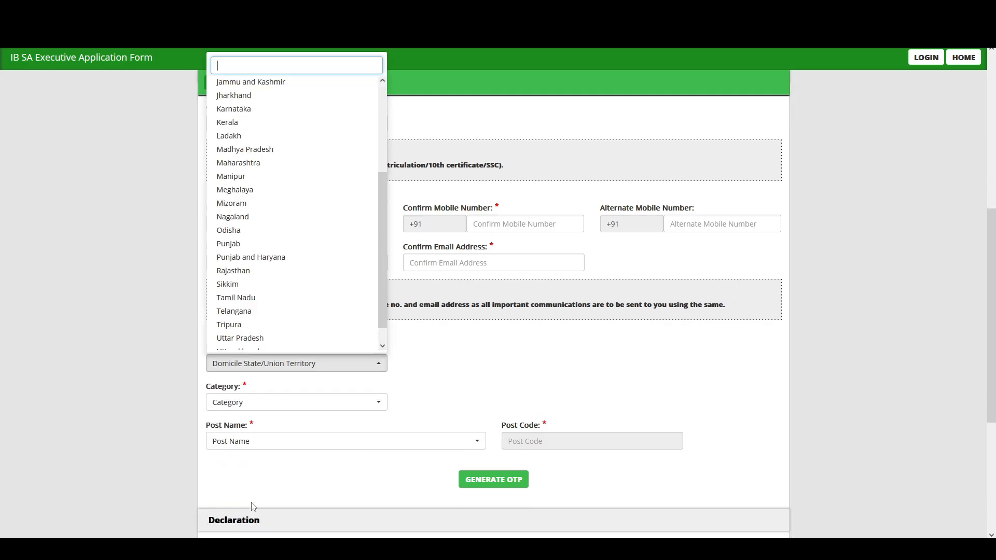
left_click(248, 522)
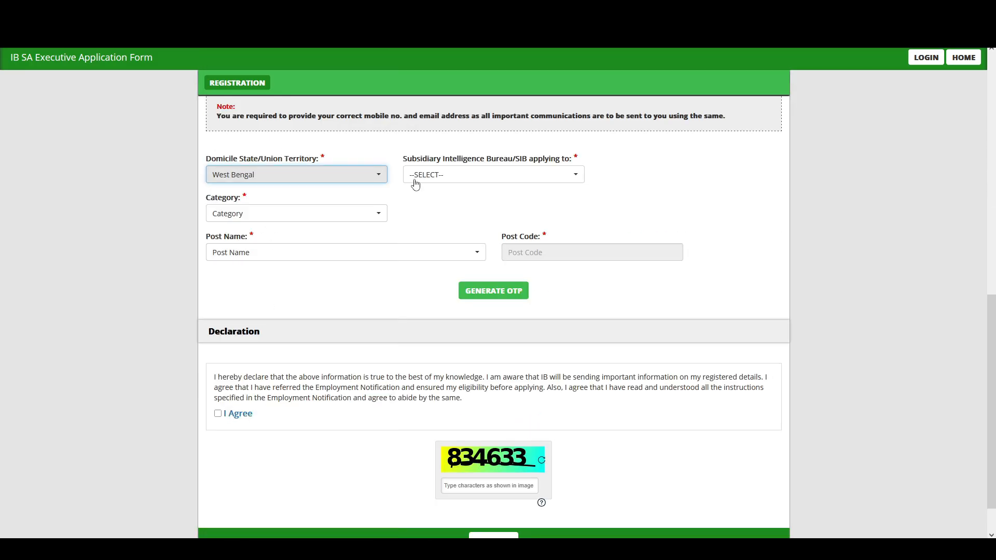
left_click(444, 180)
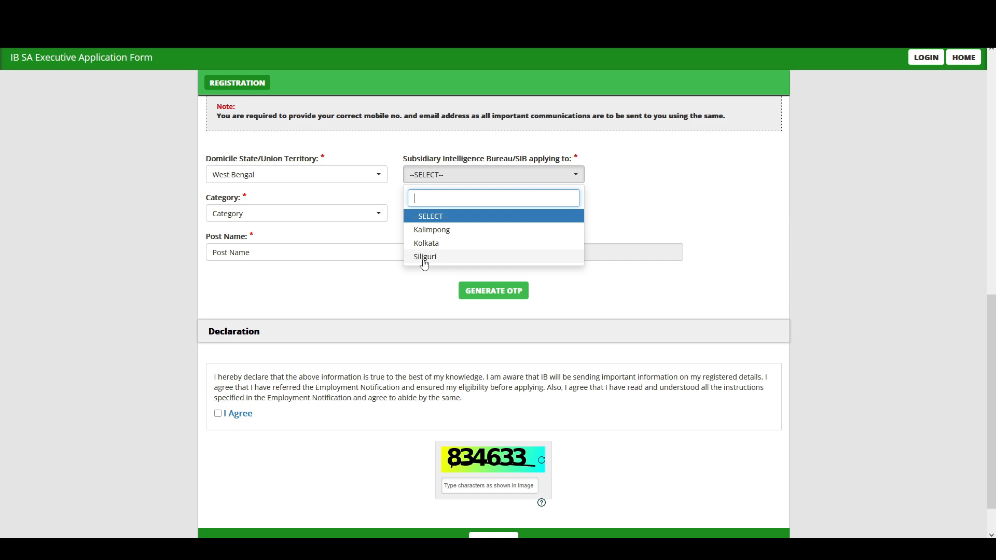
left_click(422, 275)
left_click(442, 182)
left_click(433, 257)
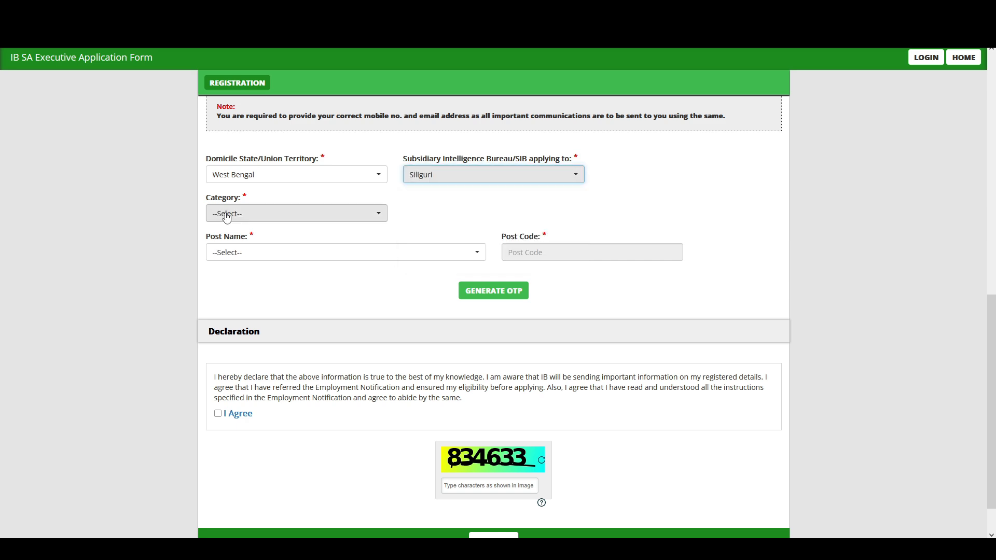
Choose category SC and post SECURITY ASSISTANT/EXECUTIVE.
left_click(226, 215)
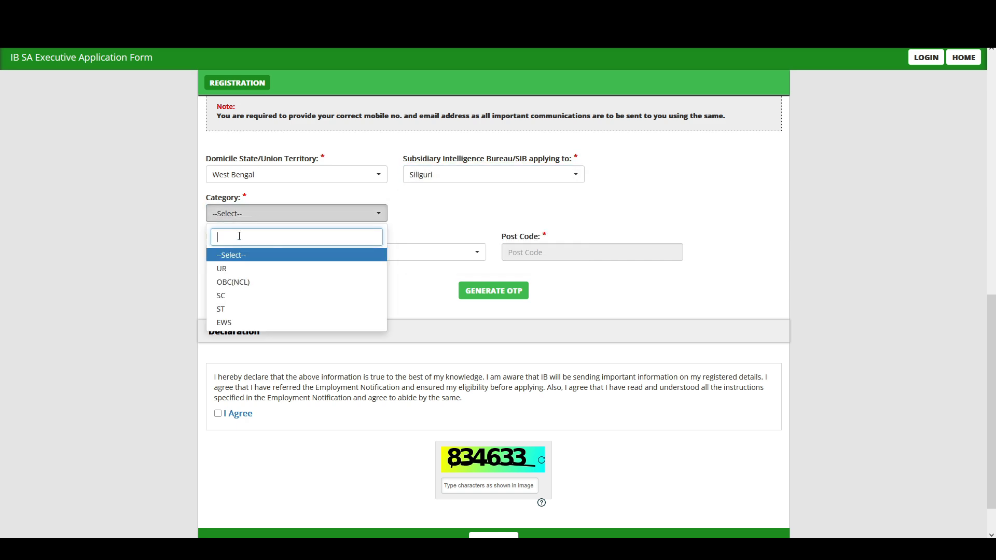
left_click(237, 300)
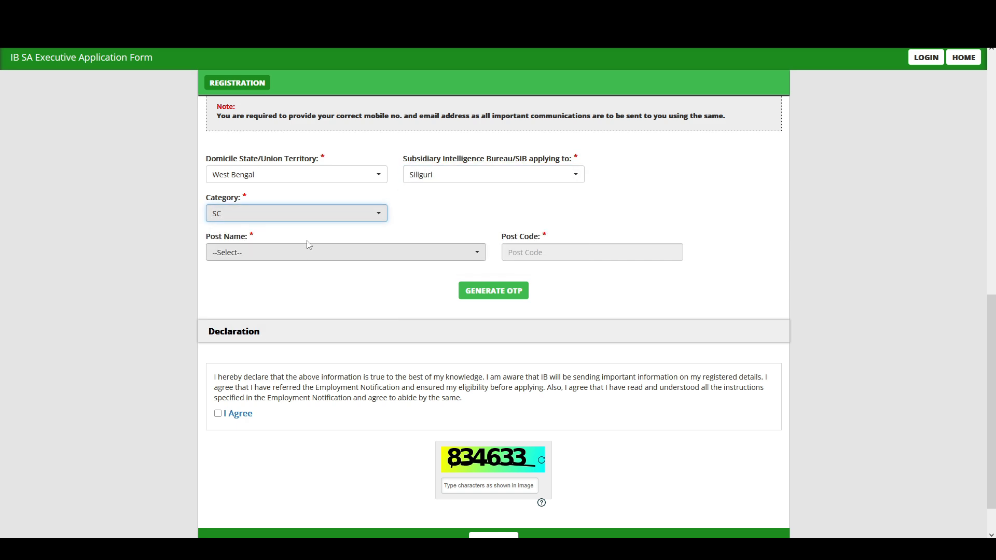
left_click(228, 252)
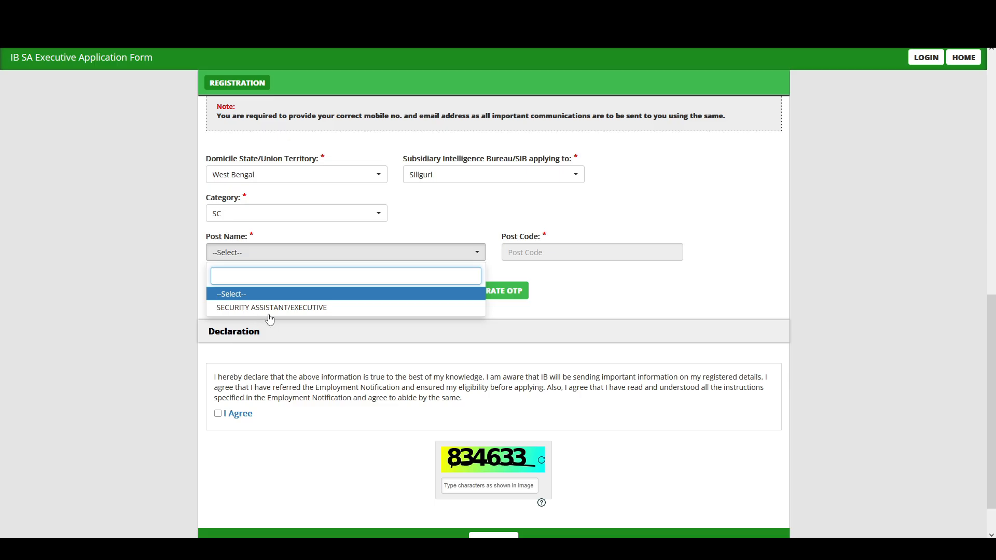
left_click(300, 309)
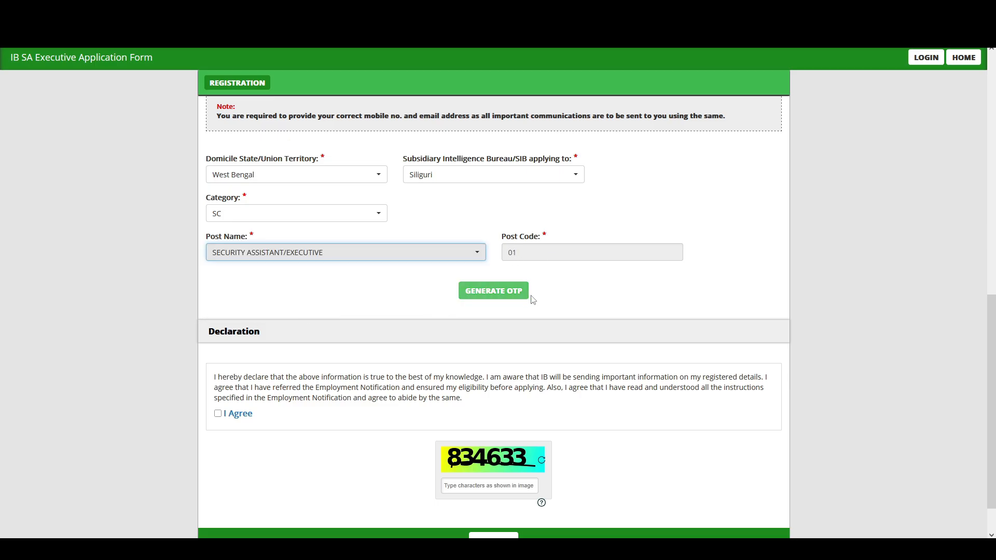
scroll(531, 309, "down", 1)
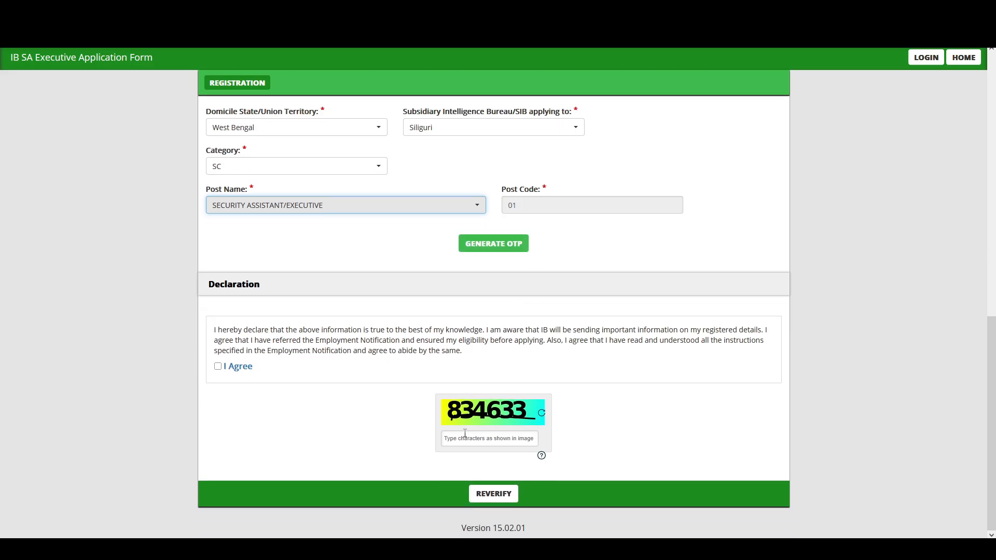
Reverify by entering the captcha and submitting to bring up the mobile and email OTP fields.
left_click(478, 494)
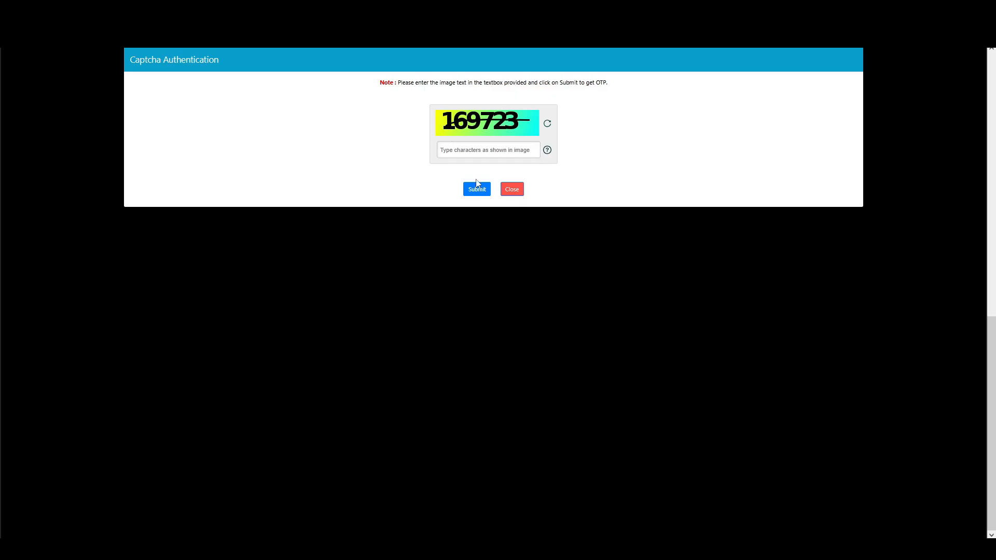
left_click(473, 193)
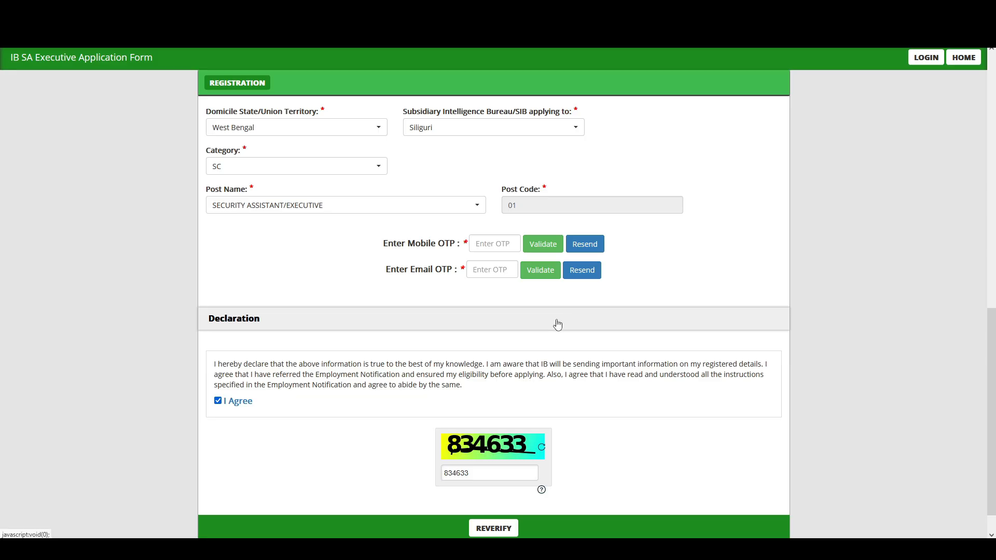
left_click_drag(376, 245, 466, 252)
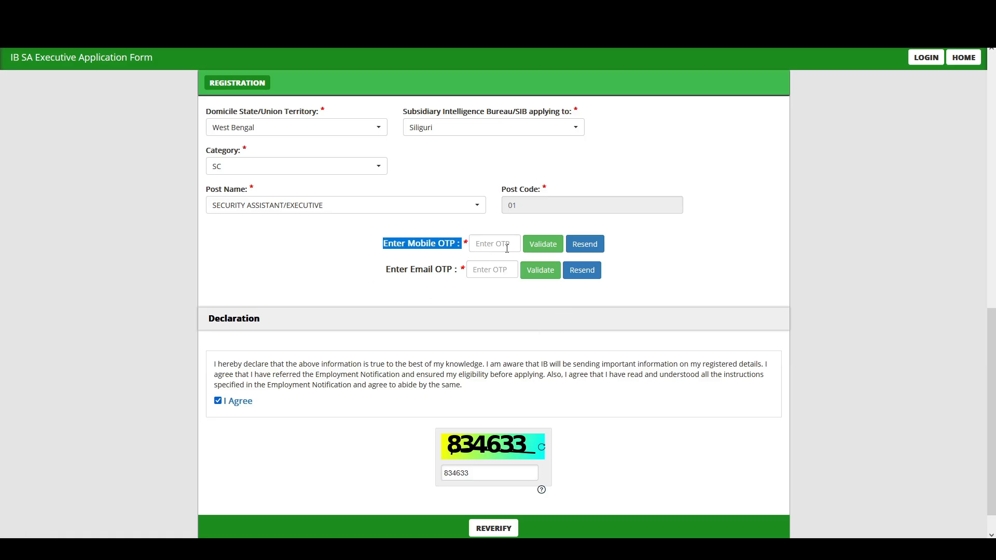
left_click_drag(392, 279, 445, 283)
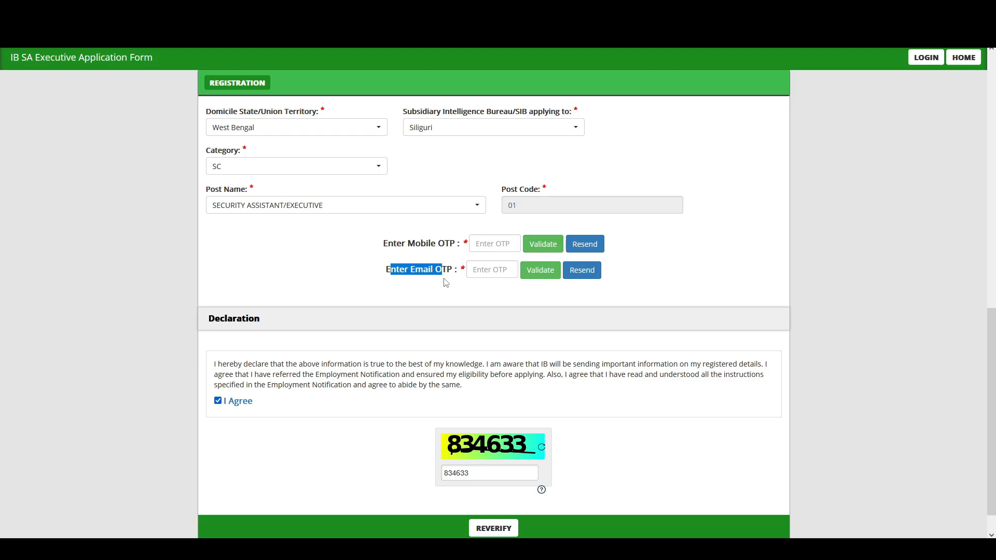
Show the verification table and review the name, mobile, email, domicile, SIB, category and post rows.
left_click(545, 279)
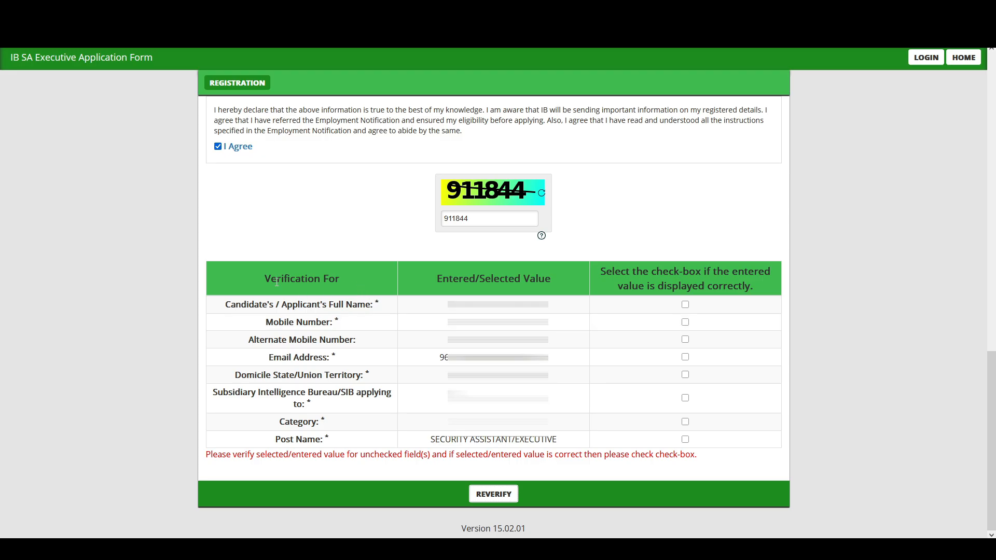
left_click_drag(216, 310, 326, 322)
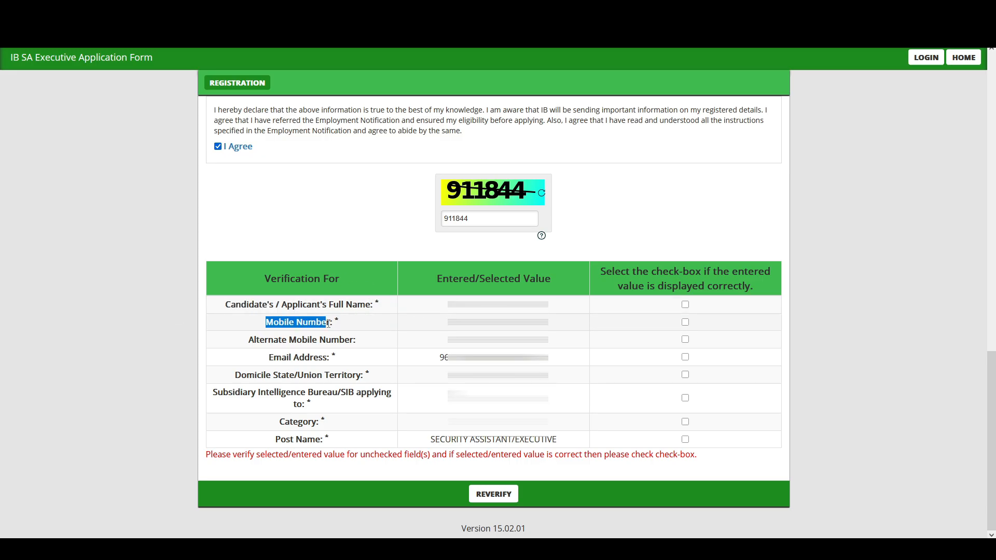
left_click_drag(249, 340, 341, 340)
left_click_drag(267, 357, 332, 357)
left_click(234, 382)
left_click_drag(235, 375, 341, 375)
left_click_drag(224, 393, 389, 392)
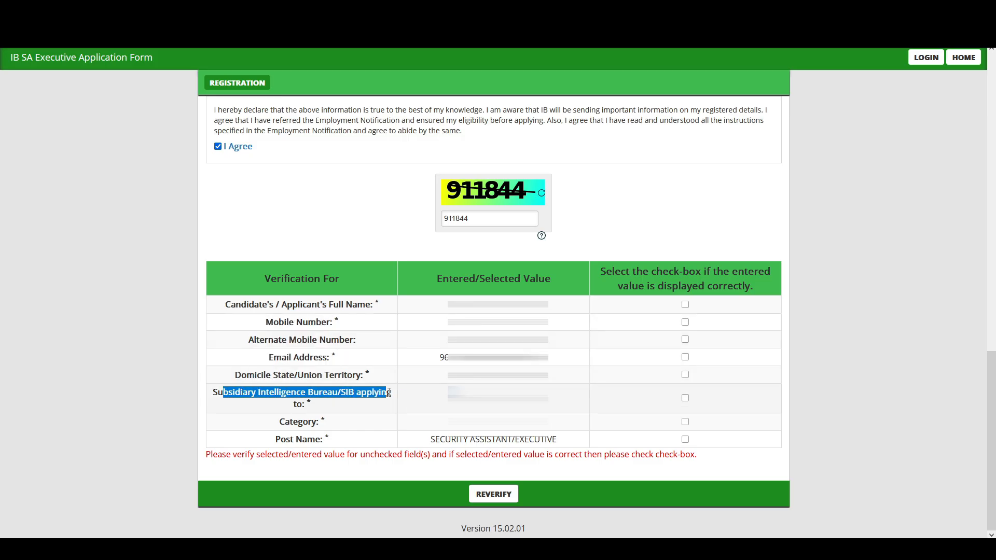
left_click_drag(280, 421, 332, 428)
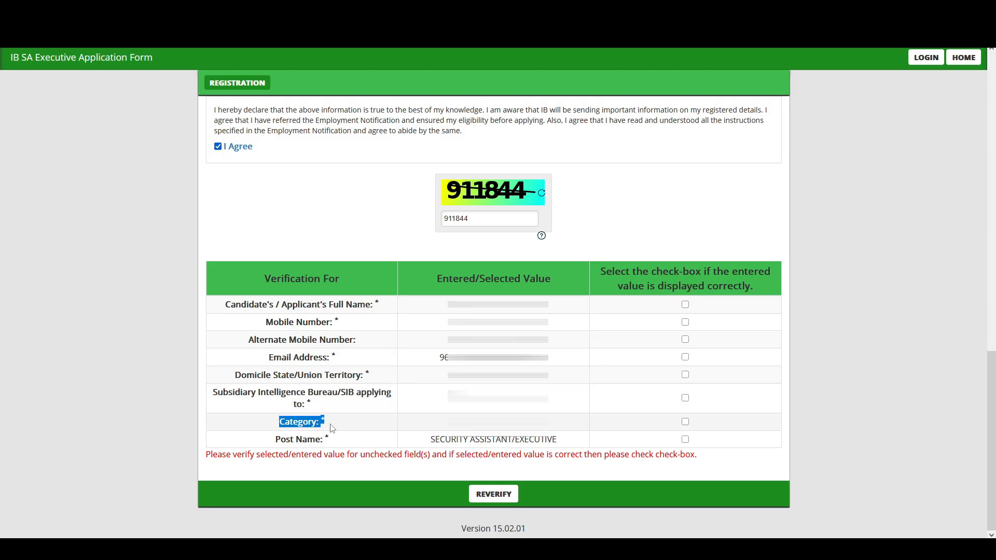
left_click(332, 428)
left_click_drag(275, 440, 332, 443)
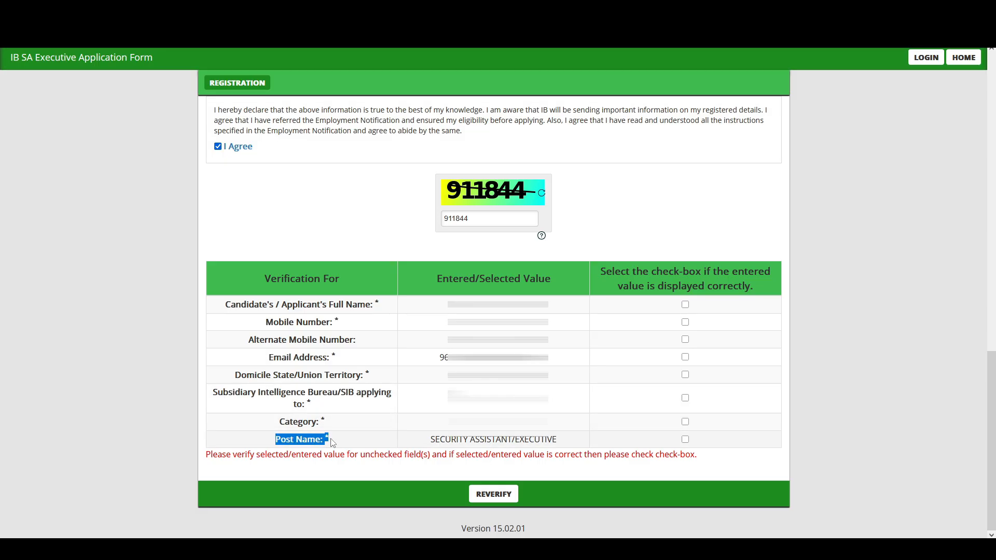
Tick the correct-box for mobile, alternate mobile, email, domicile, SIB, category and post name.
left_click(685, 322)
left_click(685, 339)
left_click(686, 357)
left_click(685, 375)
left_click(685, 398)
left_click(685, 421)
left_click(685, 440)
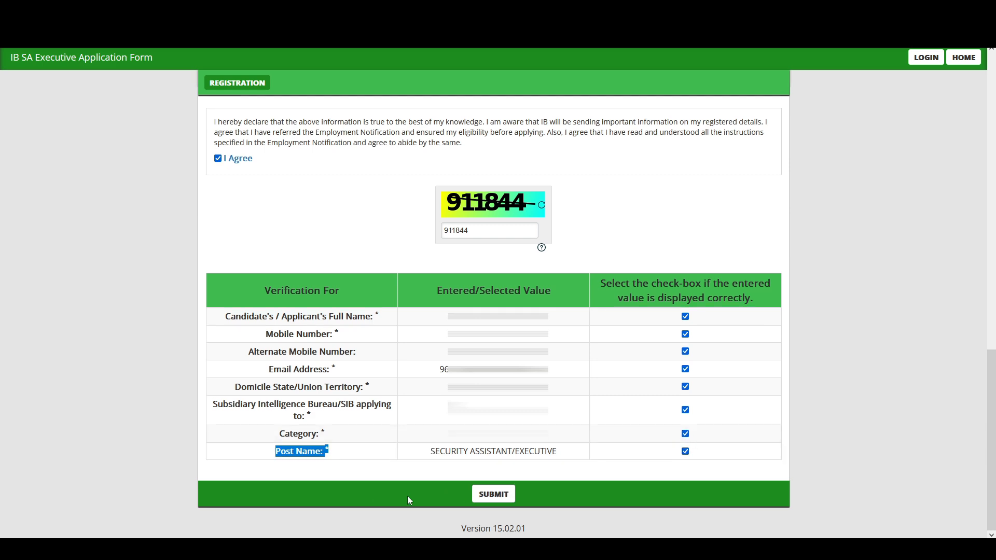
Submit the registration, accept the Privacy Notice, confirm the alert, and note the registration number.
left_click(499, 499)
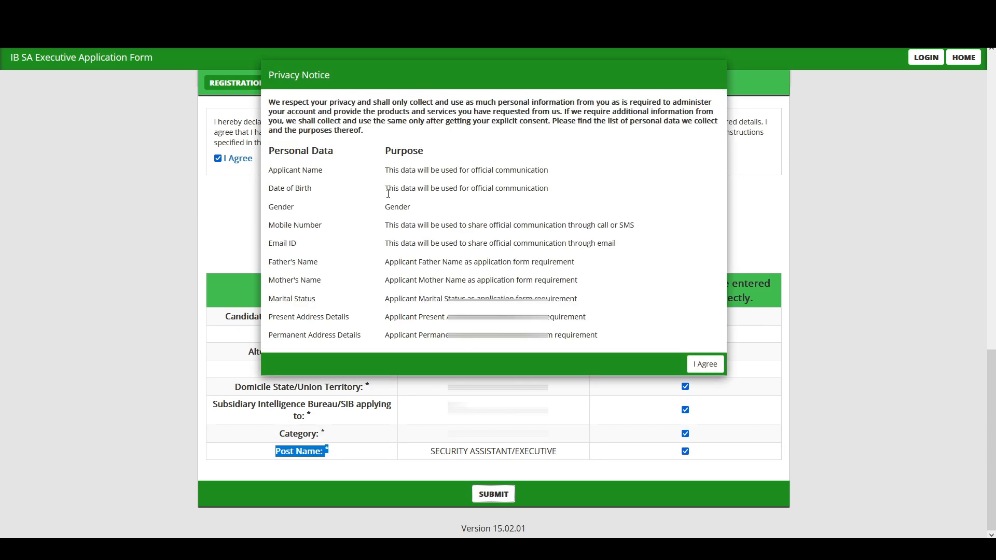
left_click(704, 367)
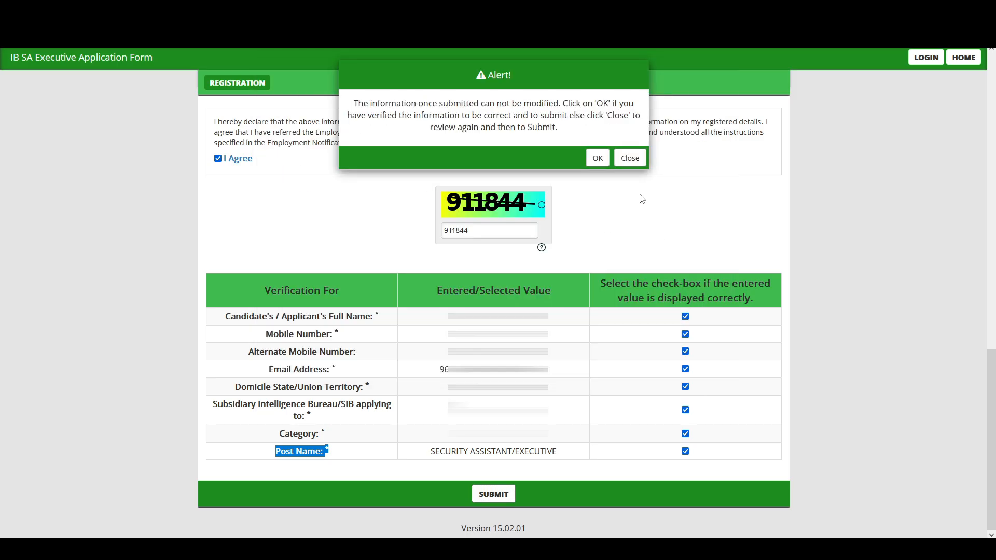
left_click(598, 158)
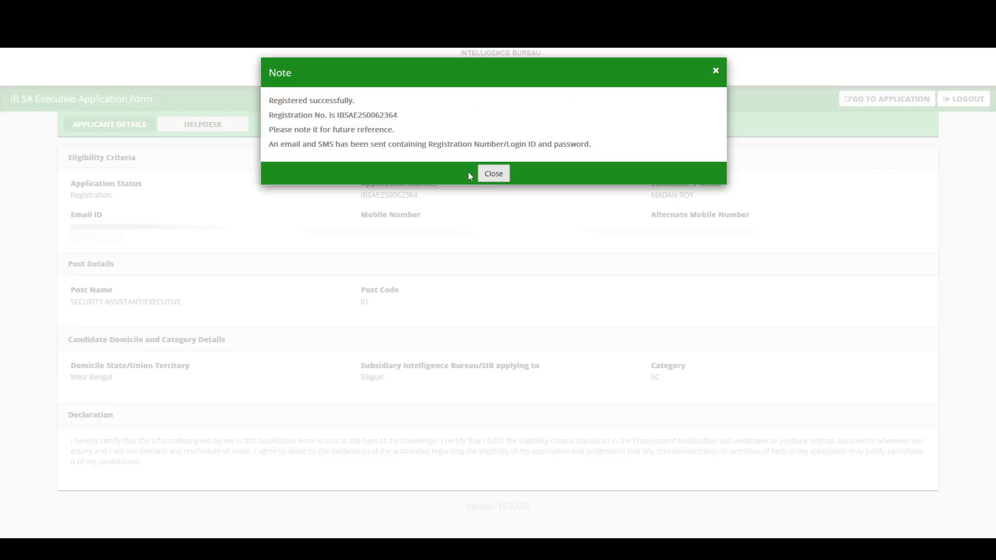
left_click_drag(273, 117, 398, 122)
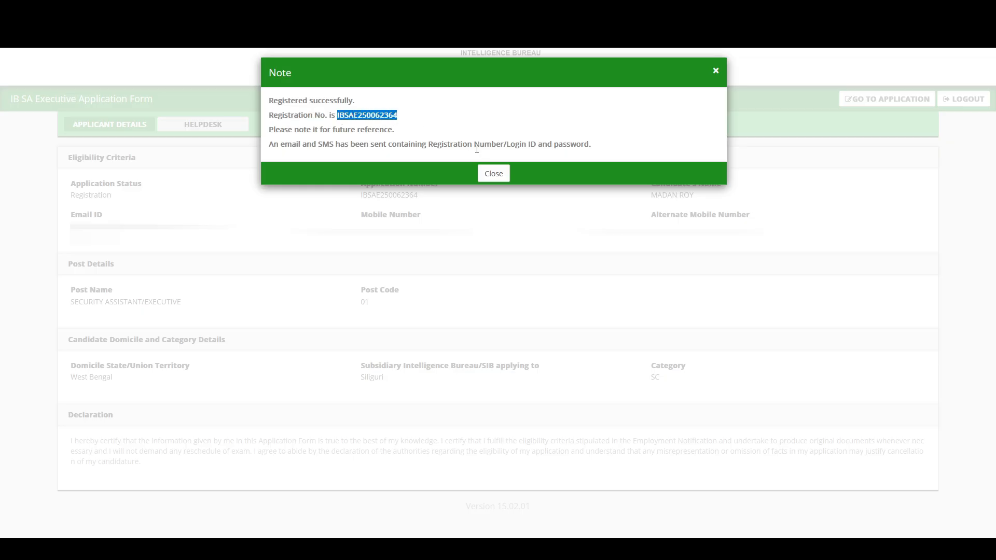
Close the success note and review application status, application number, name, email and mobile numbers.
left_click(493, 174)
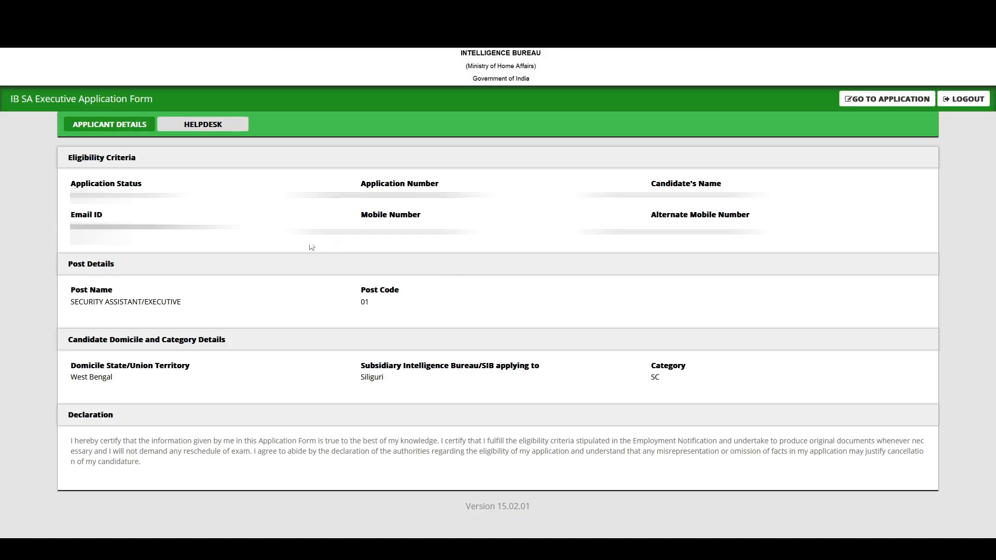
left_click_drag(76, 185, 169, 187)
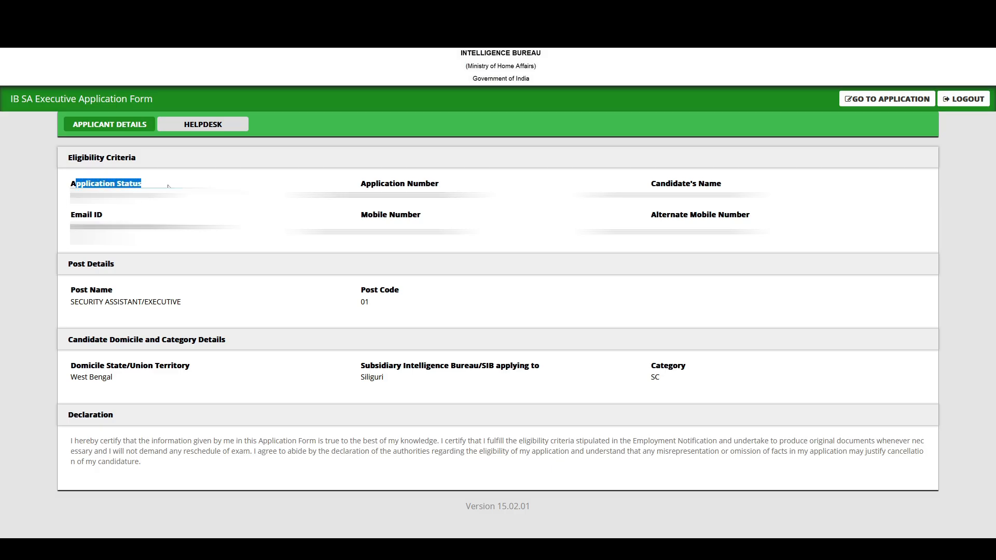
left_click_drag(73, 195, 315, 205)
left_click_drag(366, 184, 451, 188)
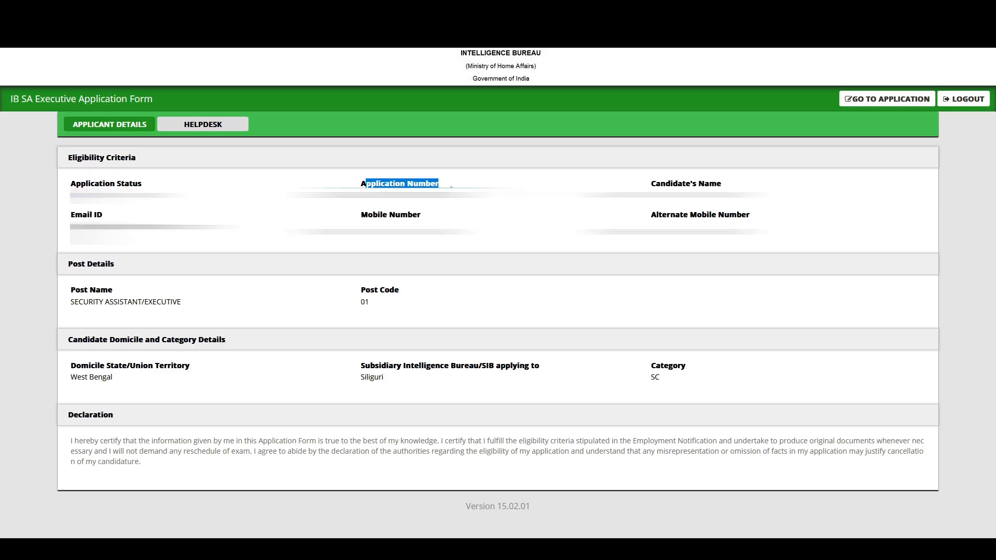
left_click_drag(645, 185, 740, 187)
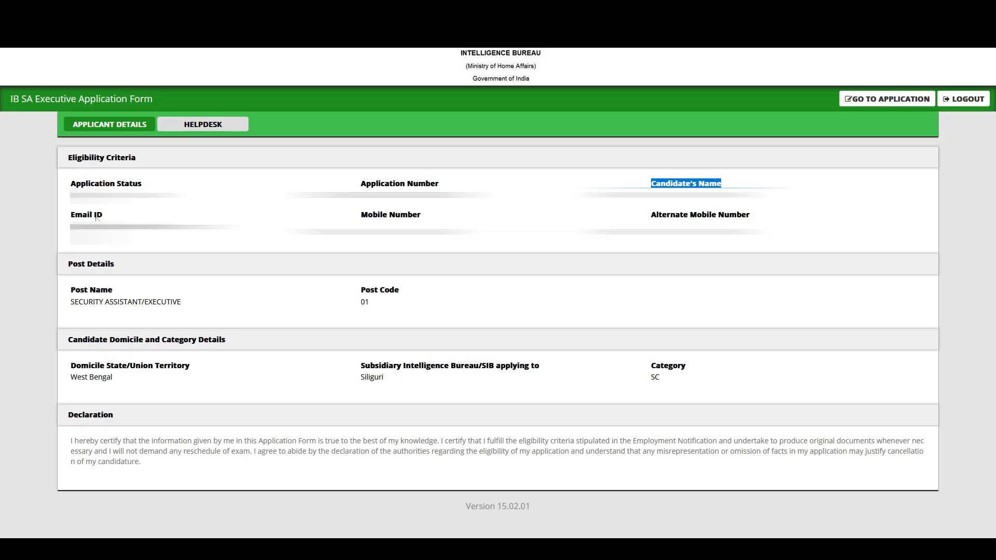
left_click_drag(75, 216, 105, 217)
left_click_drag(367, 216, 415, 219)
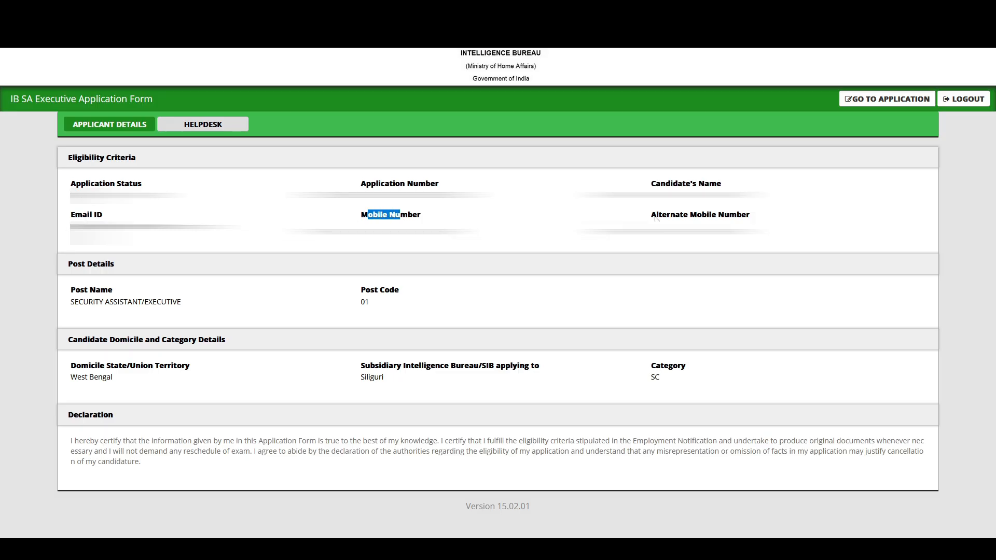
left_click_drag(655, 217, 733, 217)
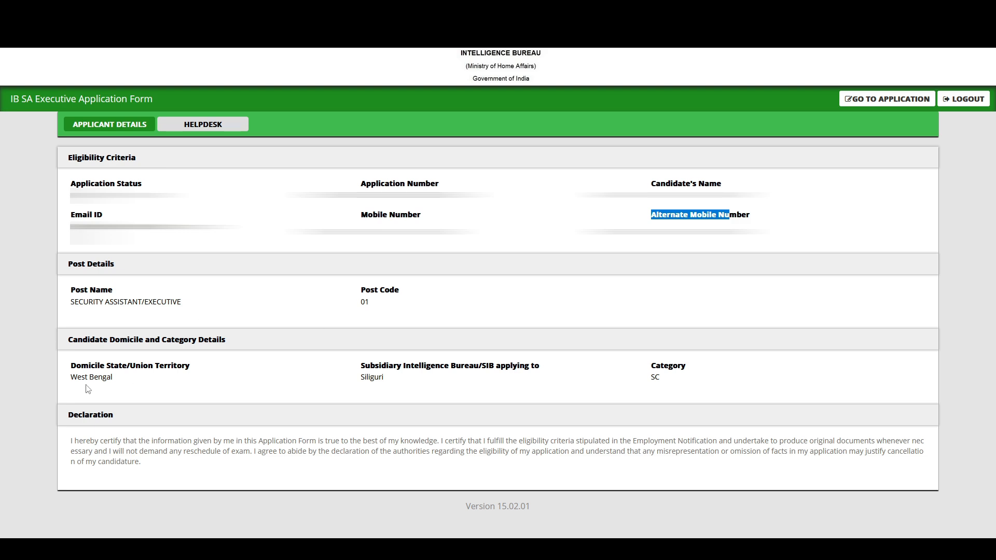
left_click(367, 385)
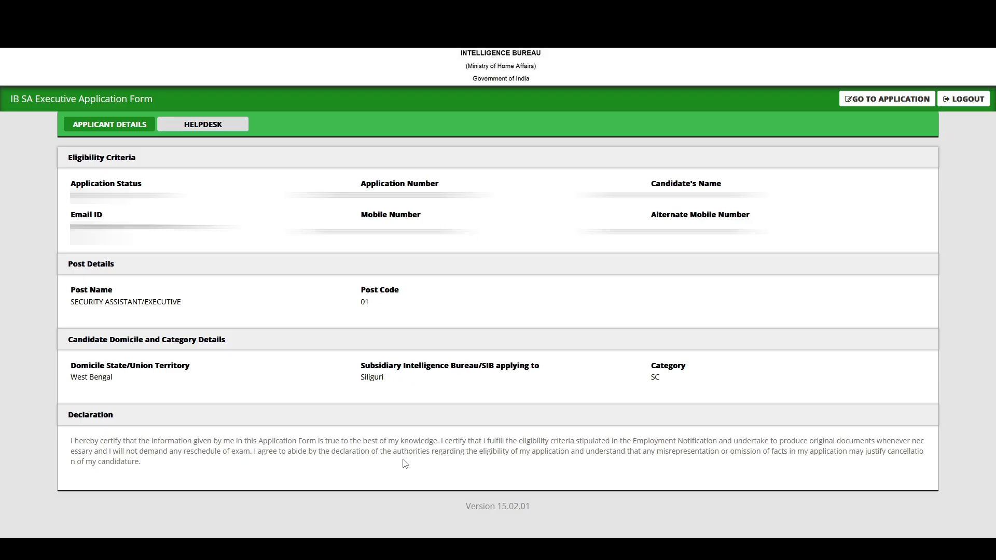
In the full application form, set Gender Male, citizen of India, and domicile certificate Yes.
left_click(886, 103)
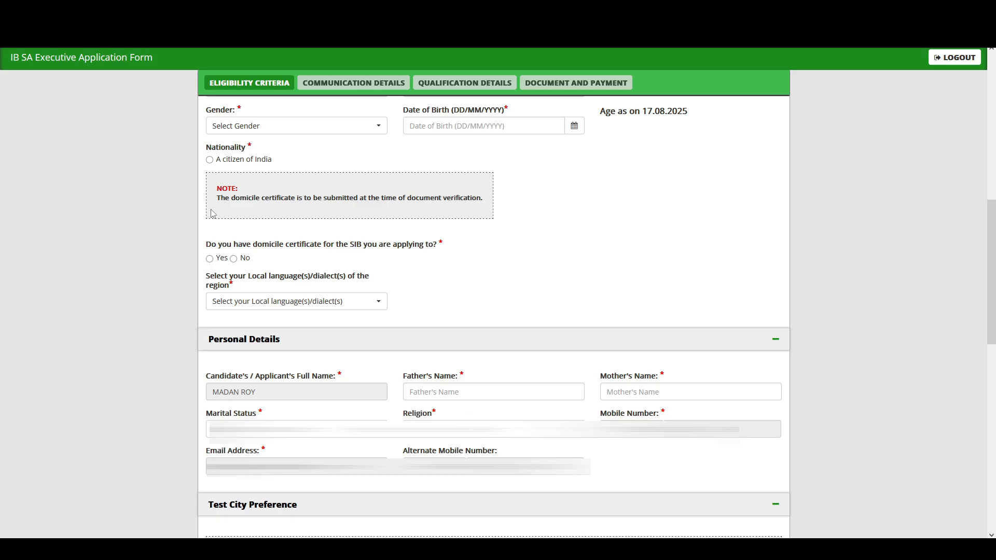
left_click(235, 126)
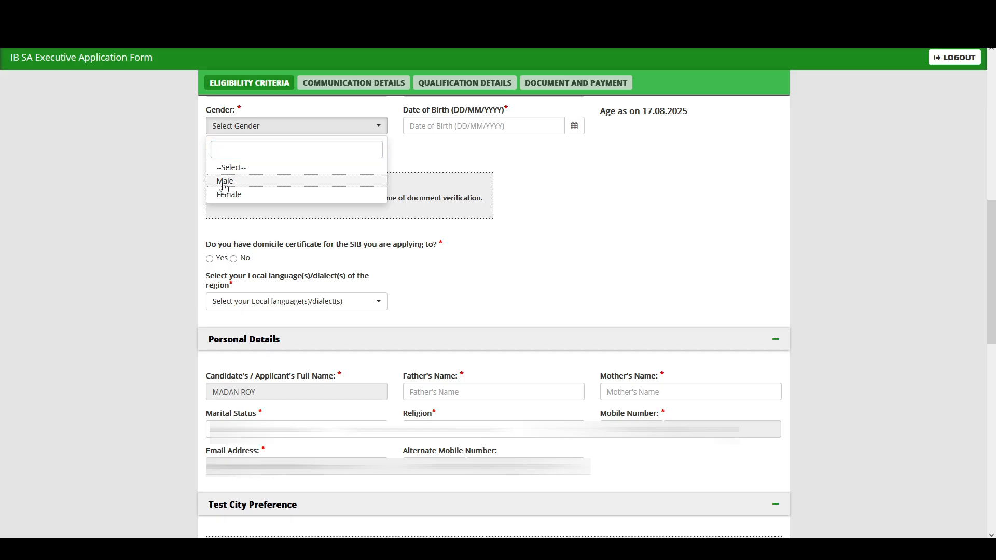
left_click(222, 180)
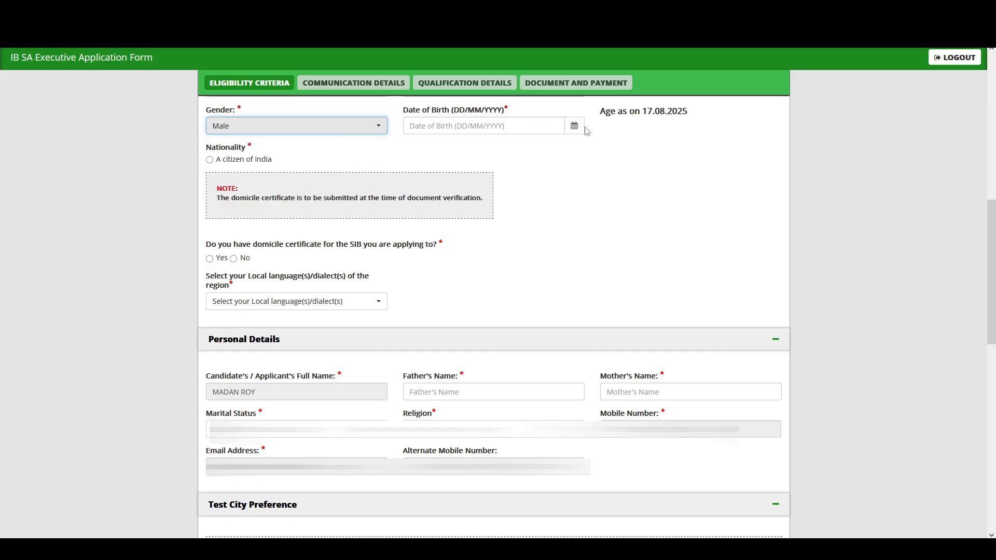
left_click(210, 159)
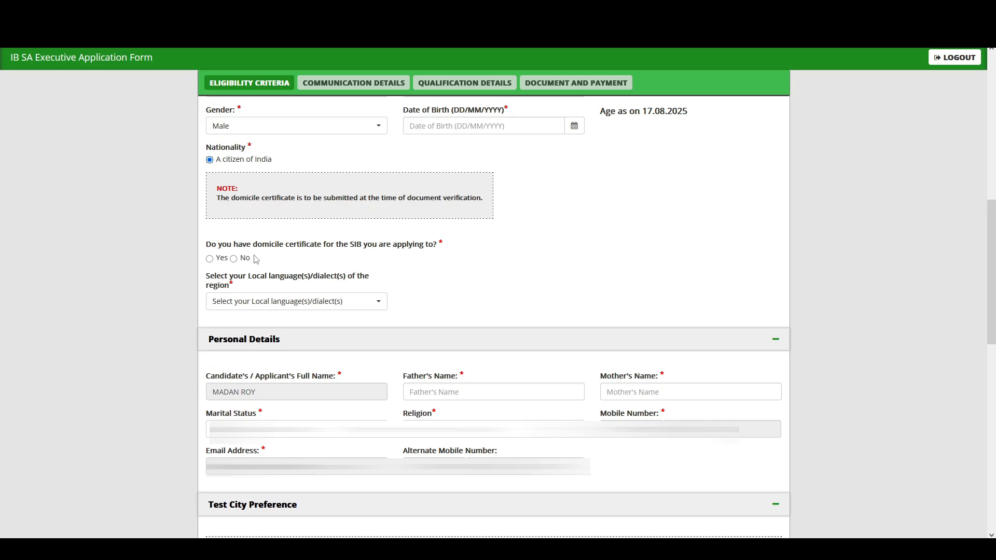
left_click(209, 260)
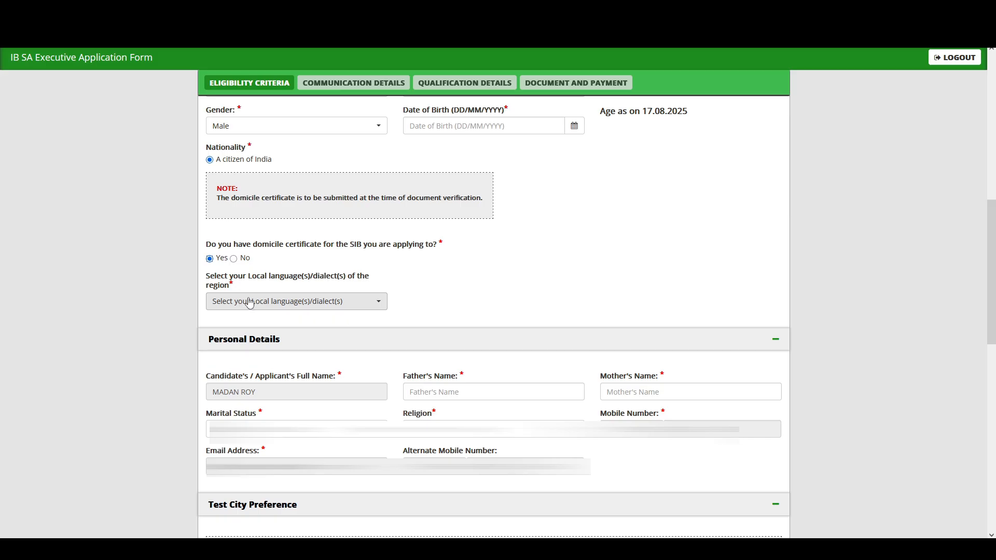
Select Bengali, Nepali and Rajbanshi as local languages.
left_click(249, 303)
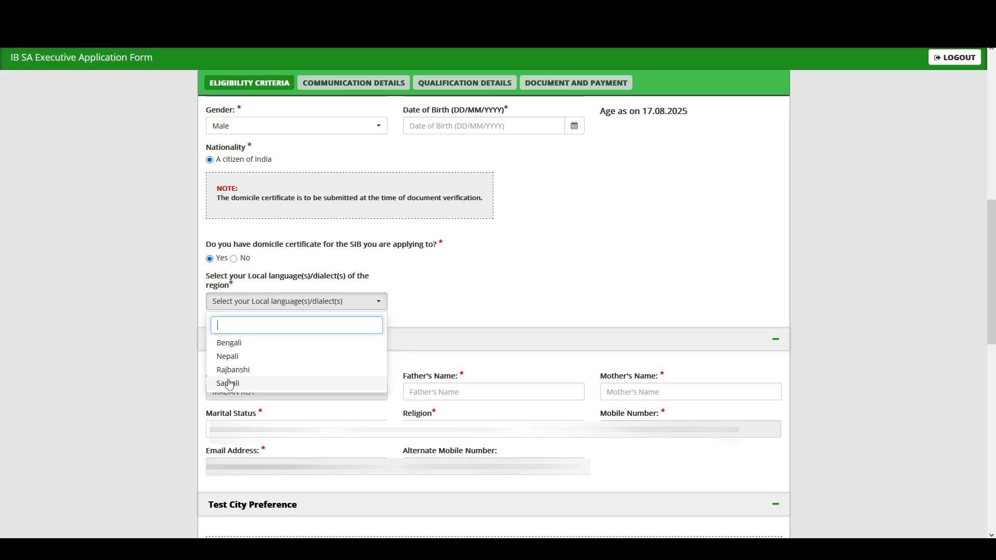
left_click(227, 343)
left_click(290, 356)
left_click(278, 370)
left_click(271, 313)
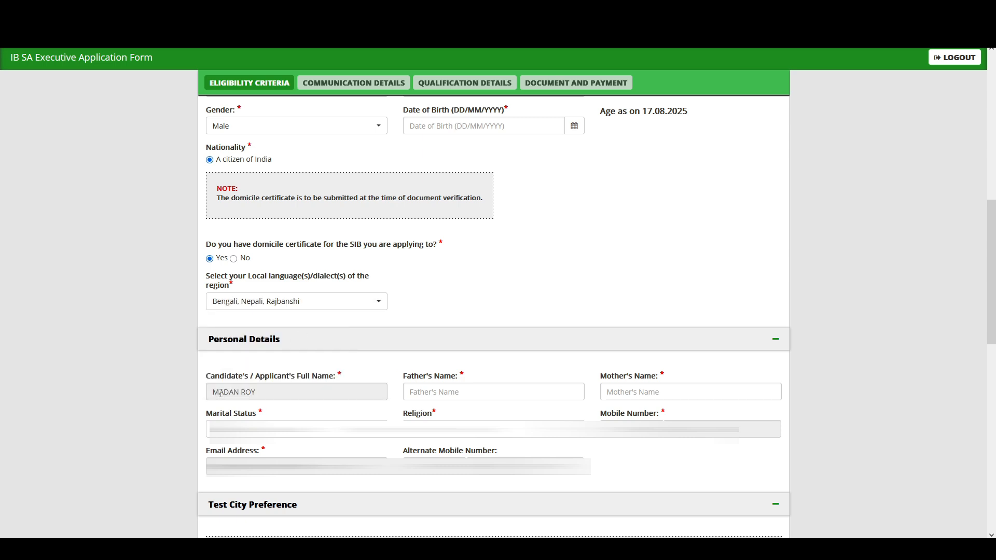
Review the parent name, marital status, religion, mobile and email fields without changing them.
left_click_drag(210, 378, 488, 382)
left_click_drag(600, 378, 659, 384)
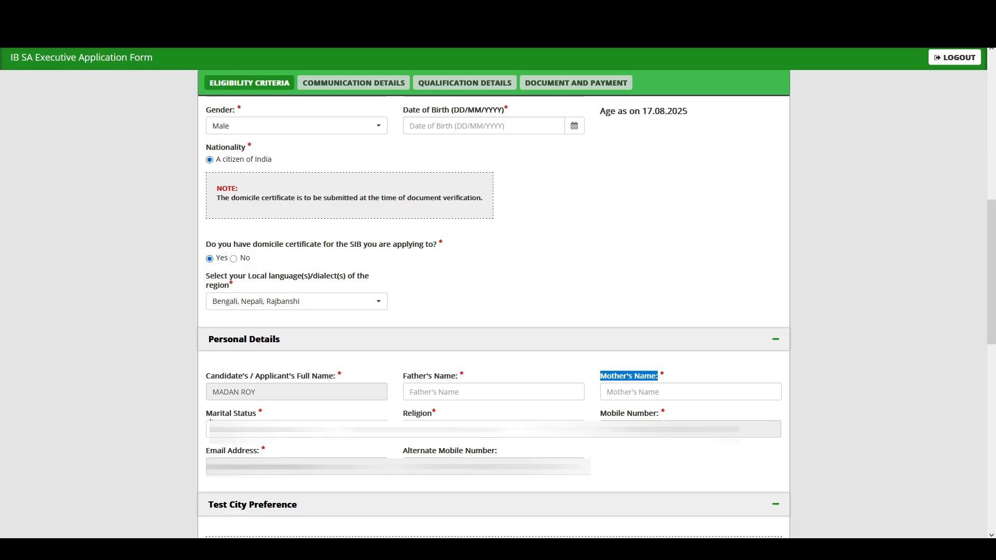
left_click_drag(208, 413, 256, 415)
left_click(413, 429)
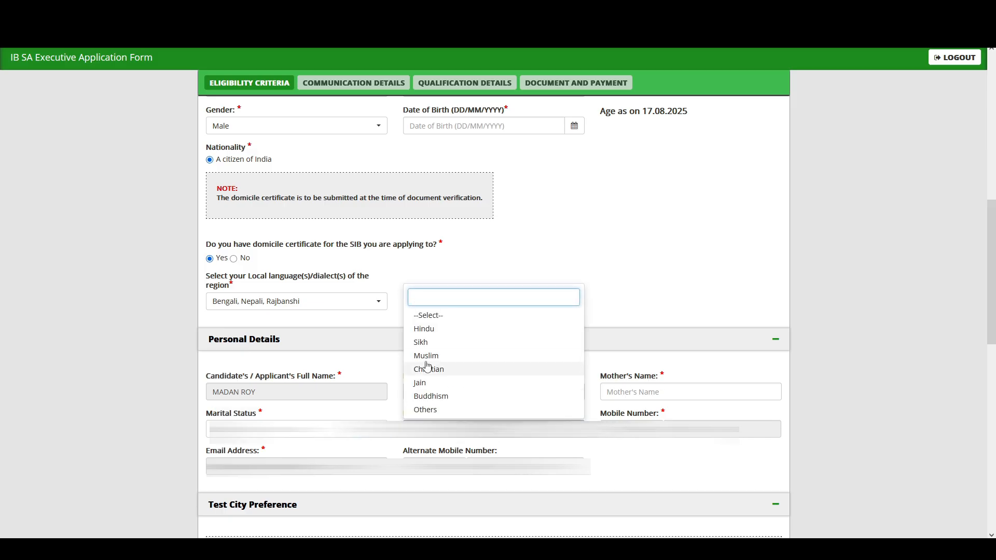
left_click(421, 342)
left_click_drag(606, 414, 666, 417)
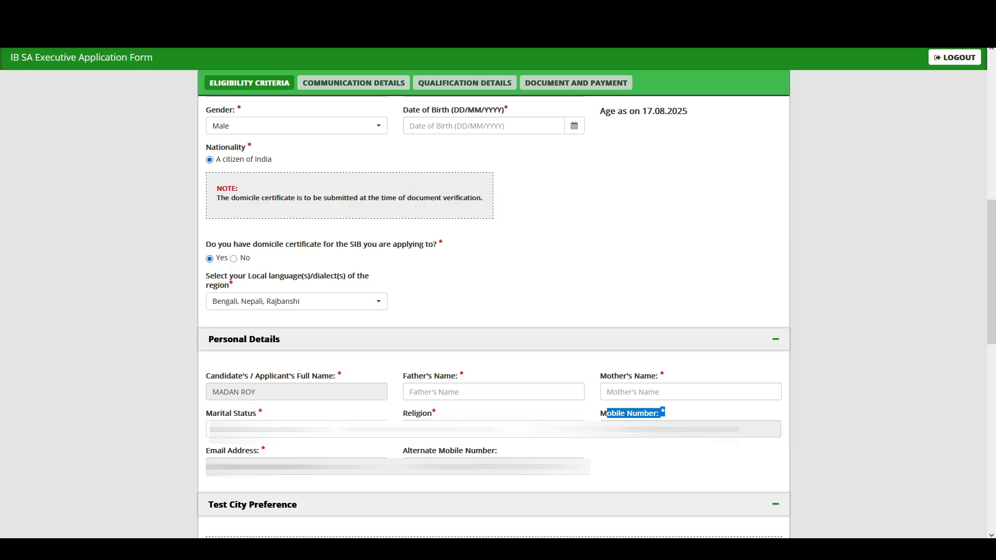
left_click_drag(212, 457, 250, 451)
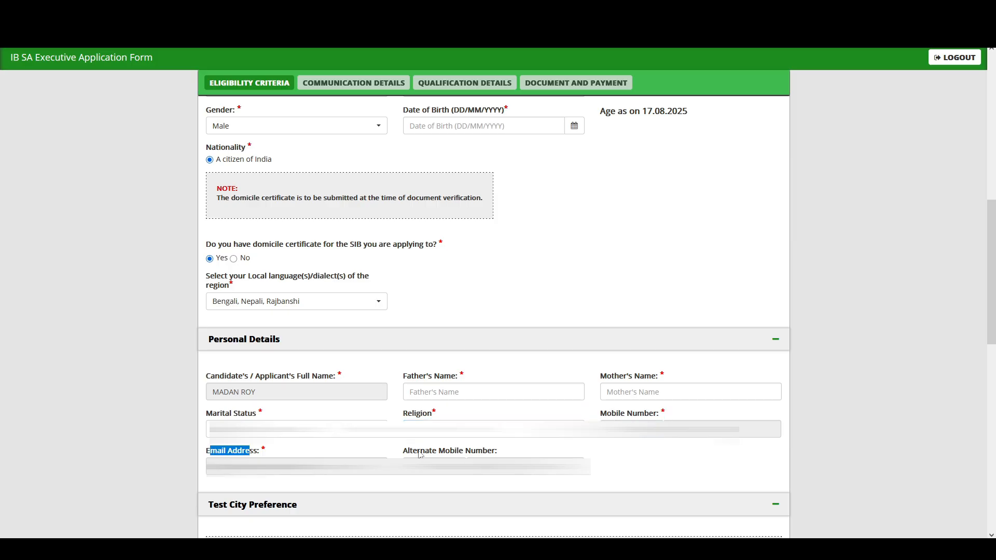
left_click_drag(421, 455, 486, 454)
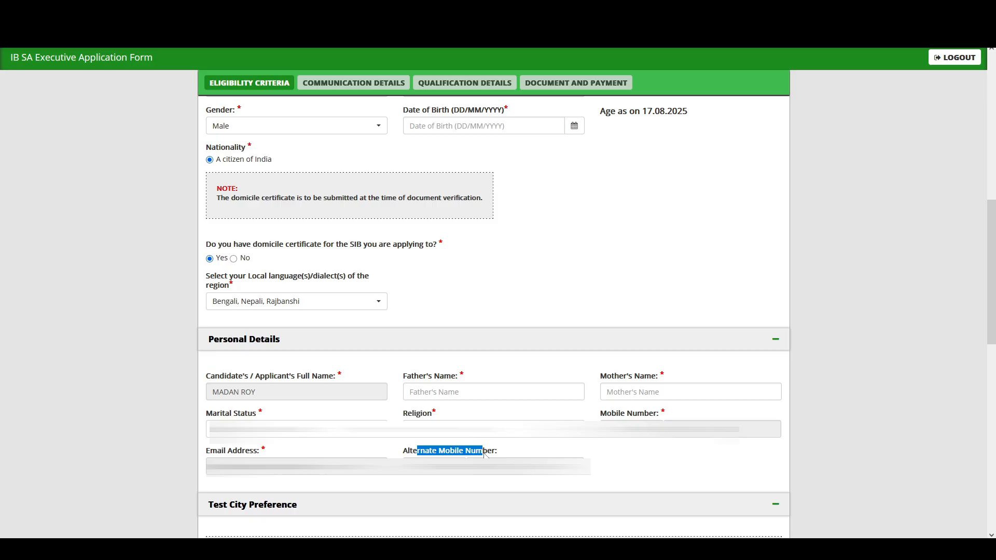
Set Preferred Test States 1 and 2 to West Bengal with cities Siliguri and Burdwan.
scroll(484, 452, "down", 9)
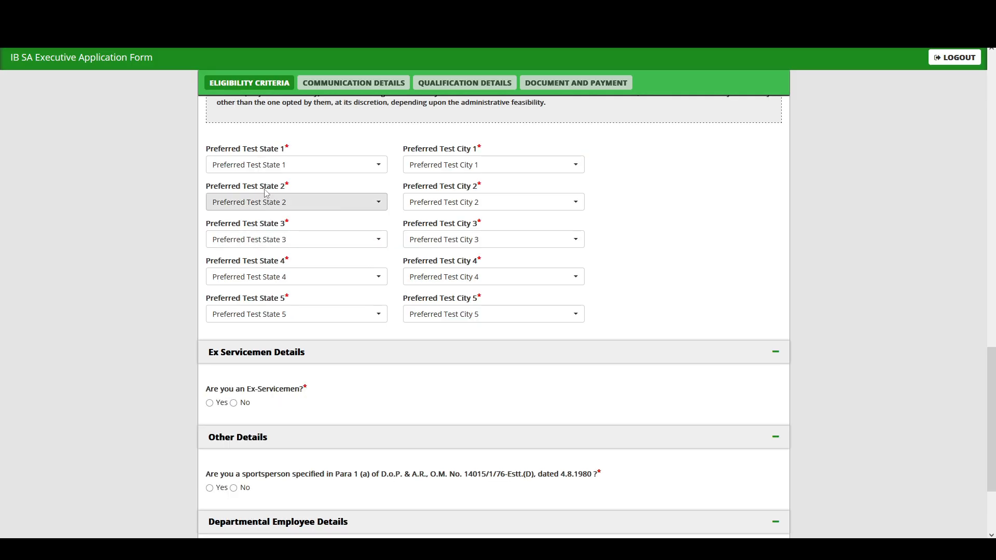
left_click(232, 165)
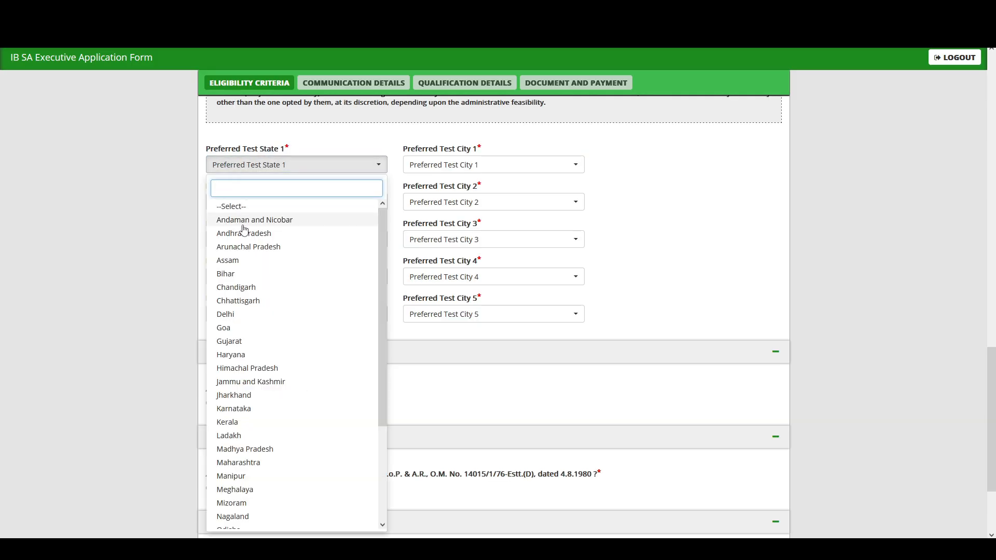
scroll(259, 392, "down", 5)
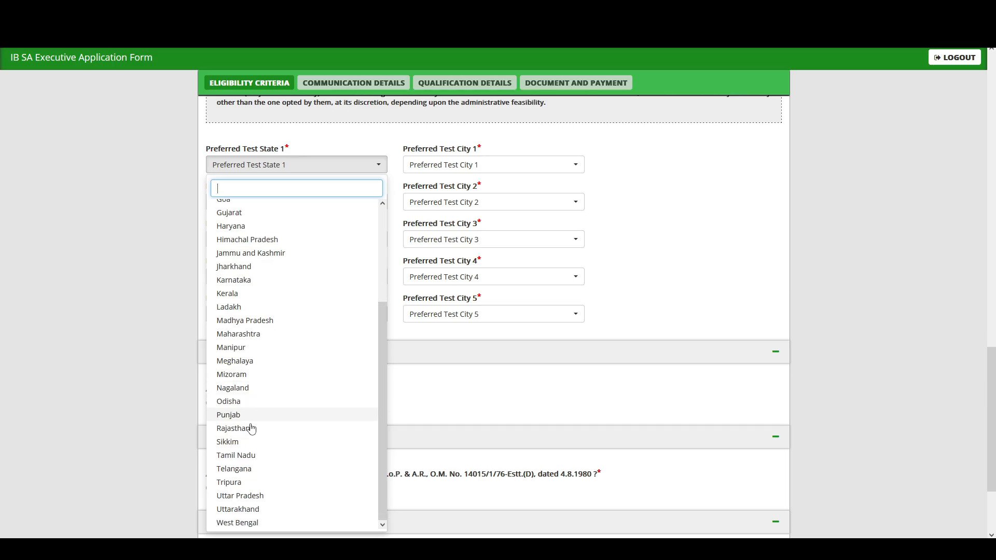
left_click(236, 527)
left_click(461, 164)
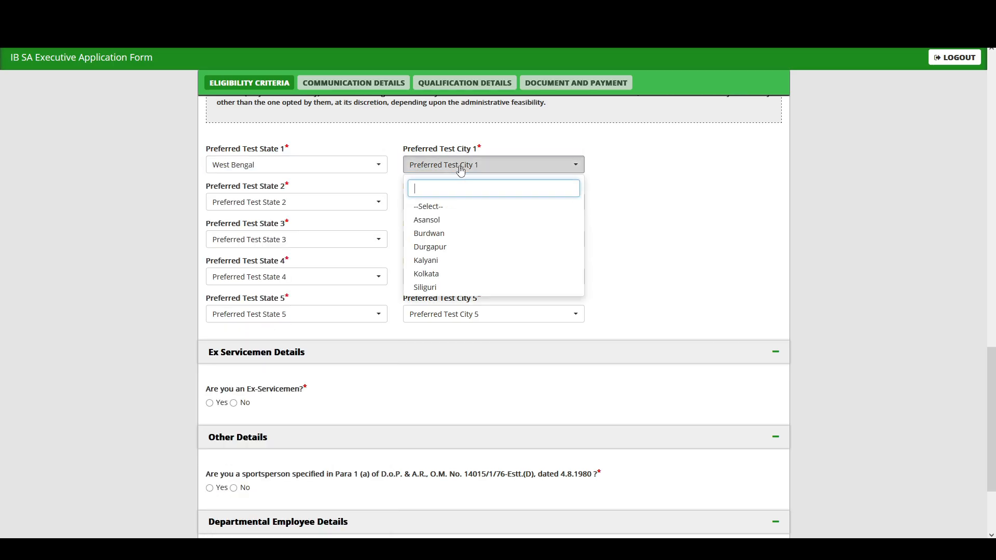
left_click(425, 287)
left_click(238, 202)
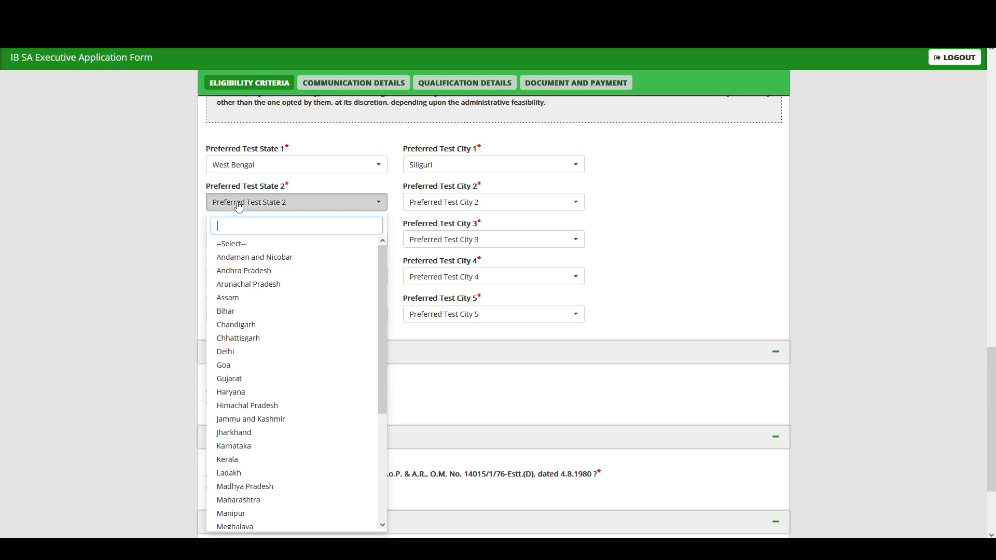
scroll(229, 511, "down", 3)
left_click(237, 523)
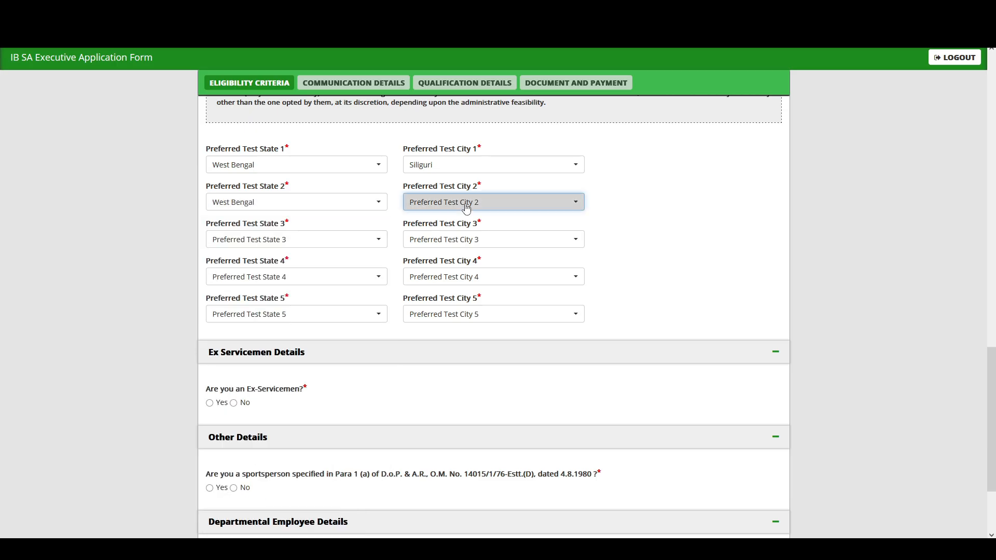
left_click(463, 202)
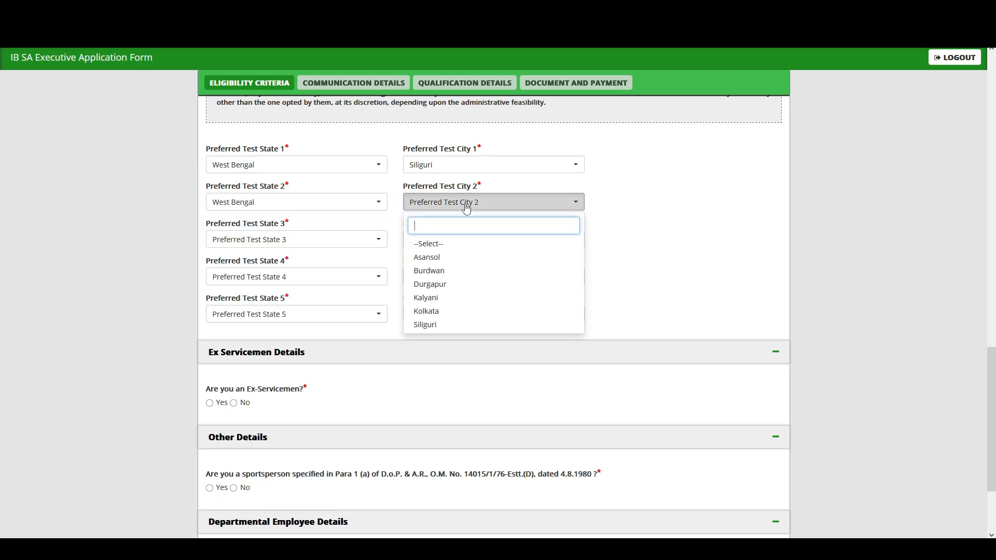
left_click(429, 270)
Set Preferred Test States 3–5 to West Bengal with cities Durgapur, Kalyani and Asansol.
left_click(238, 242)
scroll(240, 509, "down", 5)
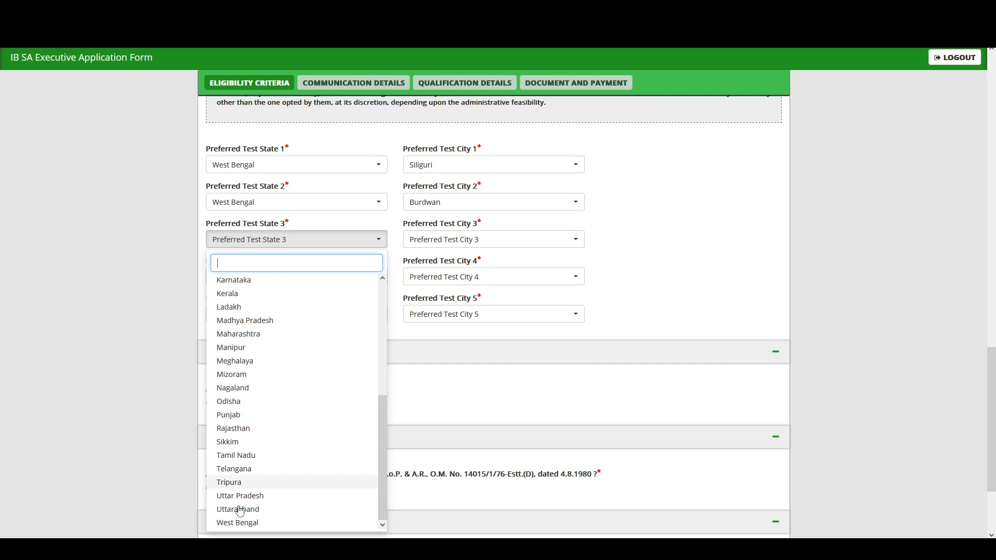
left_click(237, 523)
scroll(458, 269, "down", 2)
scroll(458, 269, "up", 2)
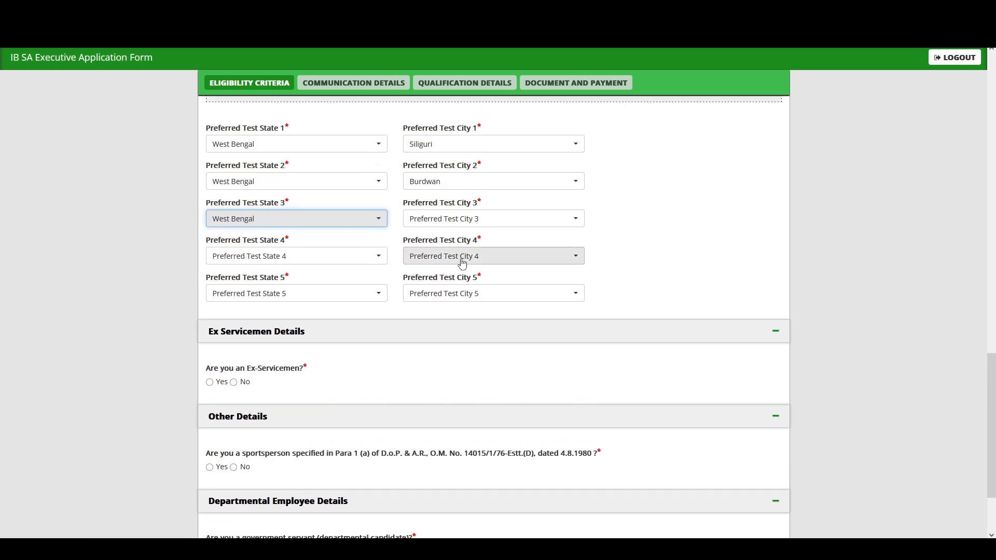
left_click(467, 219)
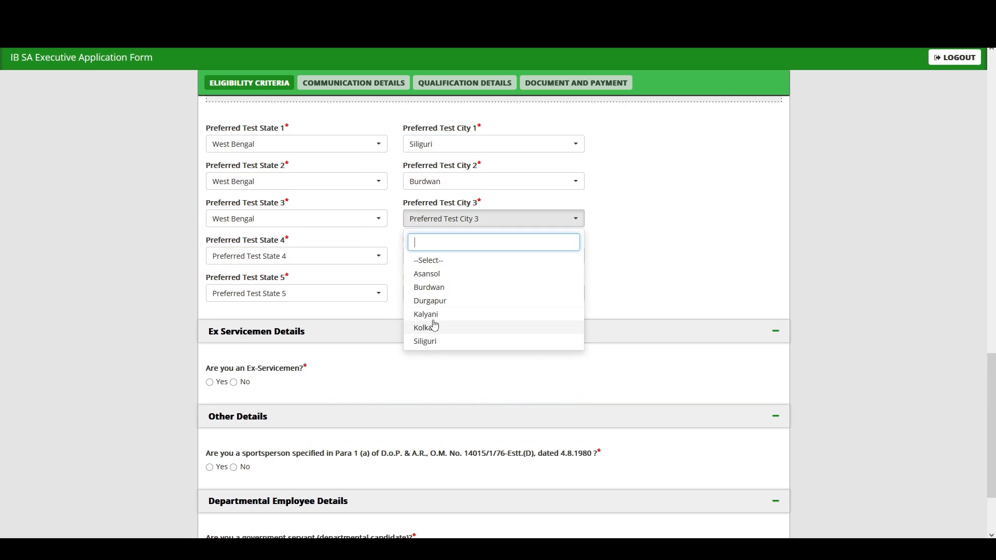
left_click(430, 301)
left_click(269, 256)
scroll(241, 513, "down", 5)
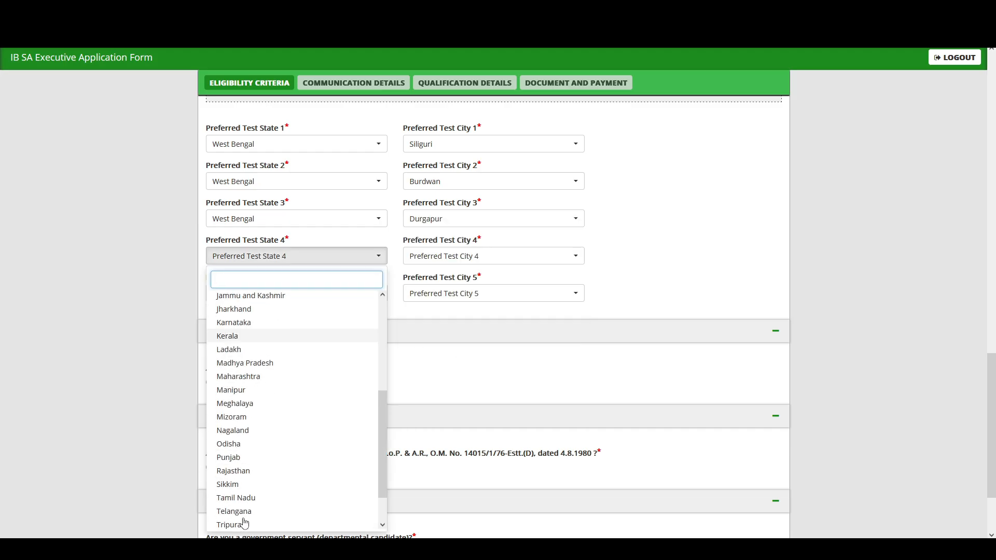
left_click(237, 522)
left_click(475, 256)
left_click(426, 352)
left_click(269, 294)
scroll(259, 466, "down", 5)
left_click(238, 523)
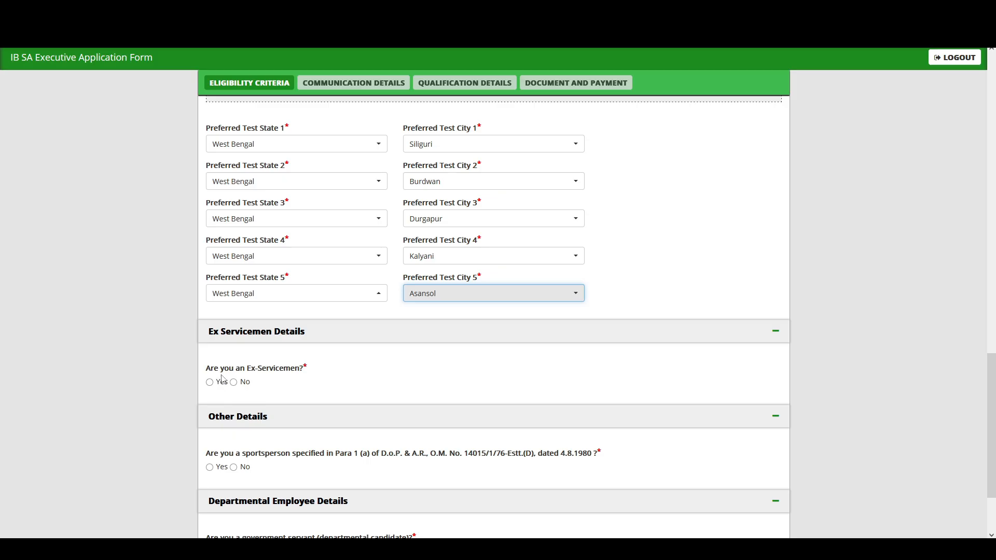
Answer No to the ex-serviceman and sportsperson questions and save the eligibility section.
left_click(233, 383)
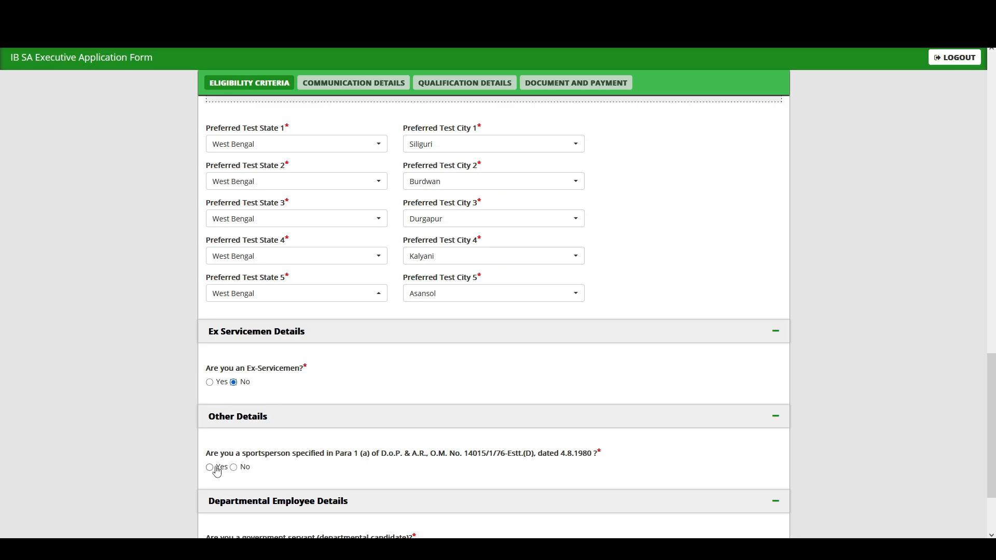
left_click(233, 467)
scroll(238, 469, "down", 2)
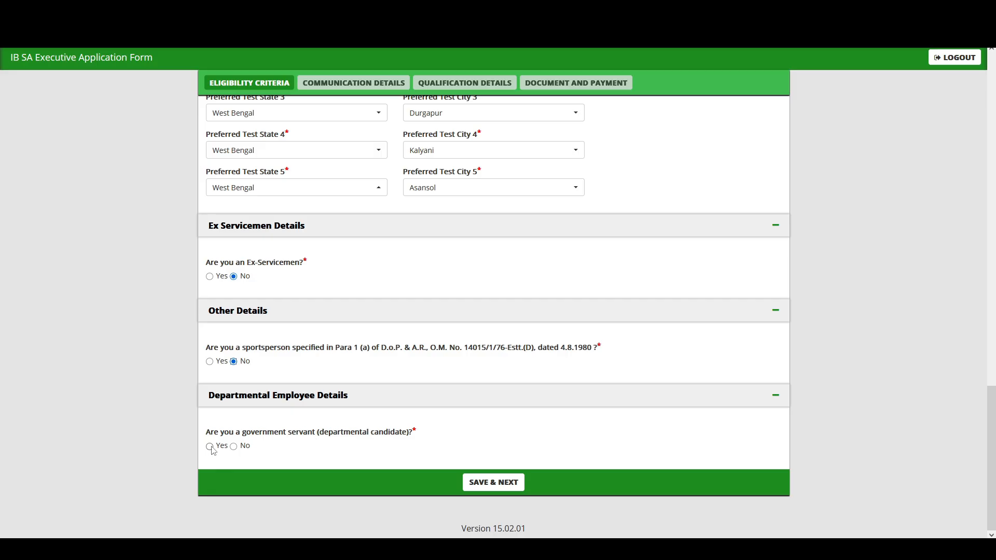
left_click(487, 484)
Dismiss the 'Data Saved Successfully' alert and continue from Communication Details to Qualification Details.
left_click(568, 310)
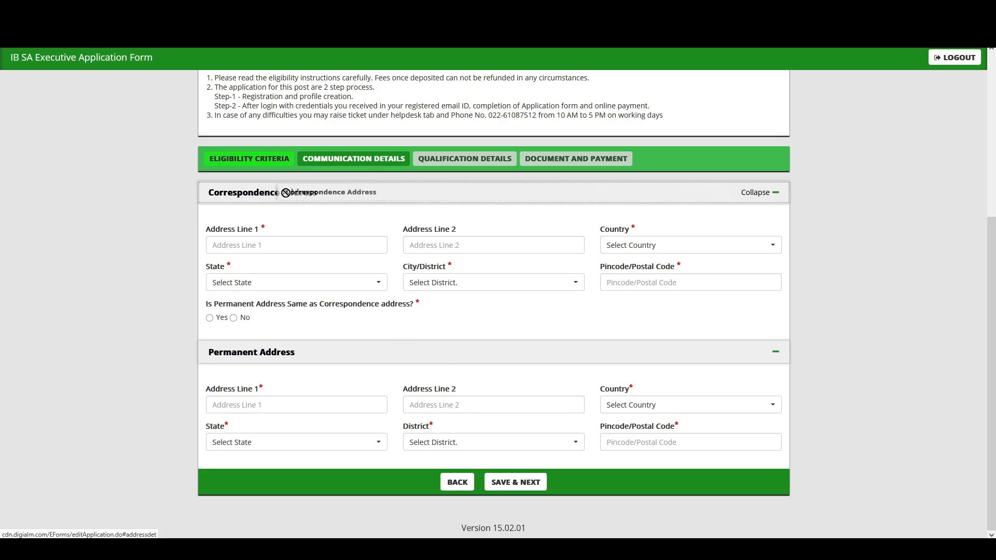
left_click(228, 246)
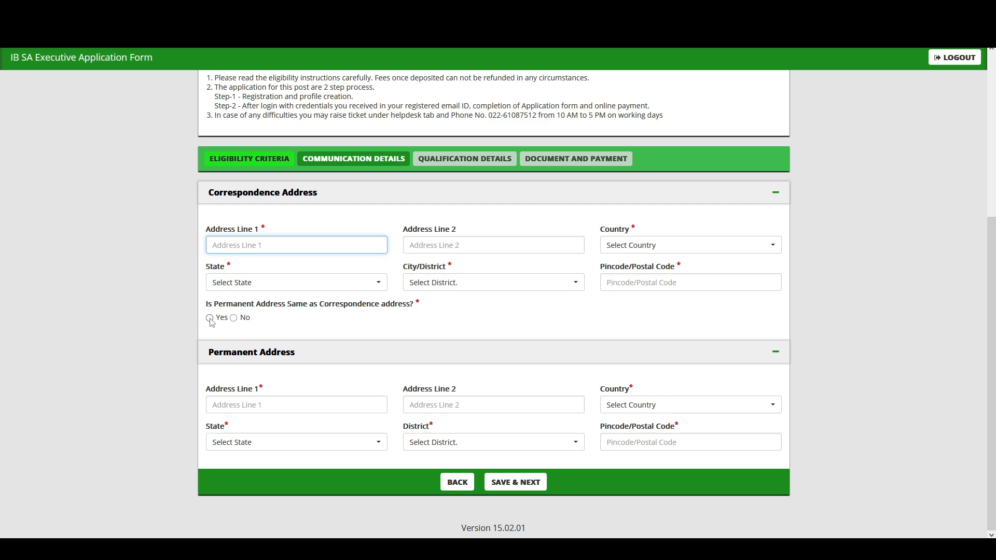
left_click(514, 487)
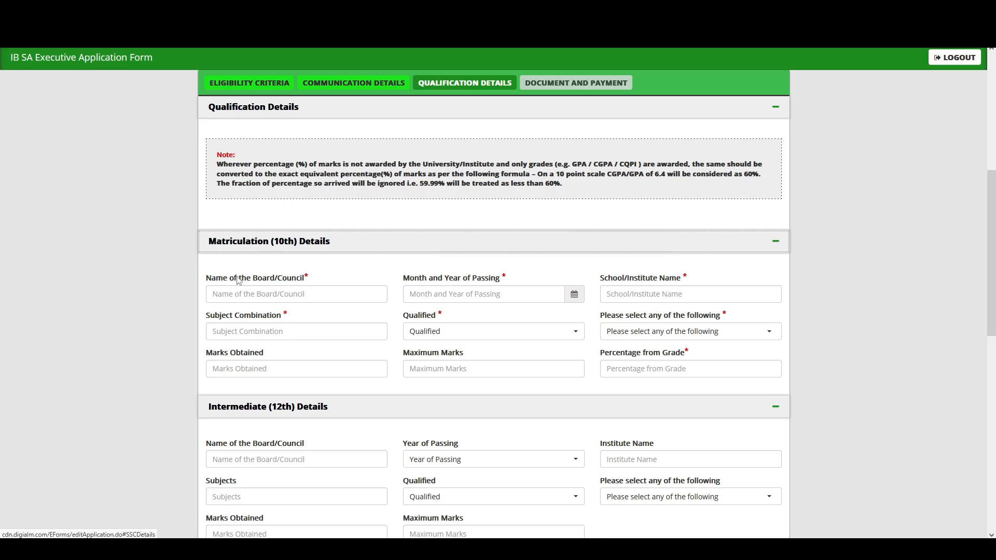
Mark the Matriculation (10th) result as Pass with Percentage as the marks basis.
left_click(223, 296)
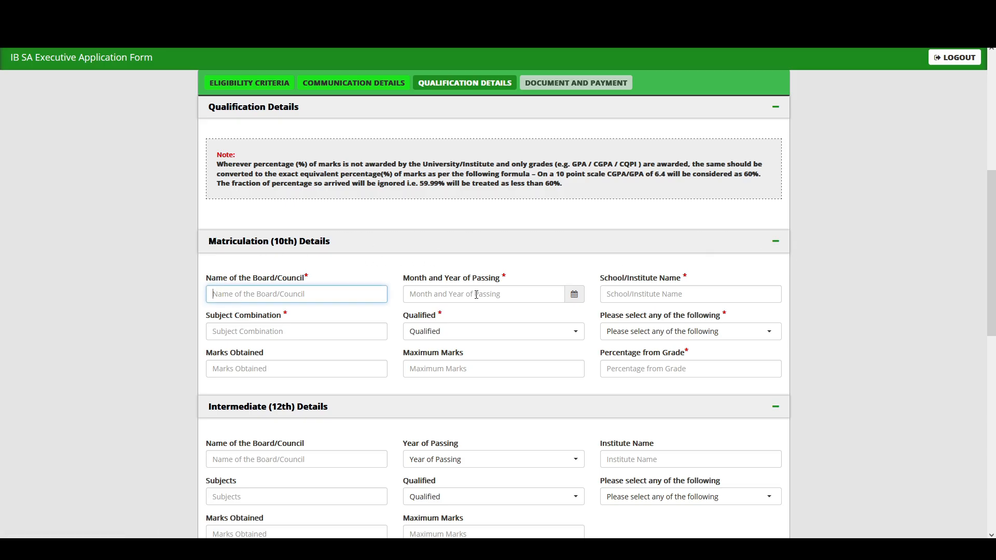
left_click_drag(608, 279, 670, 279)
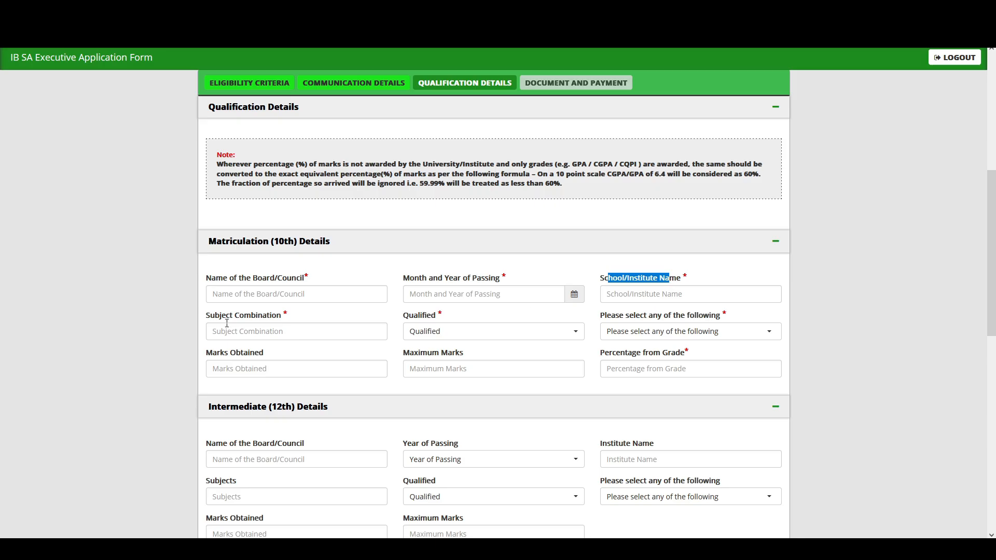
left_click(449, 331)
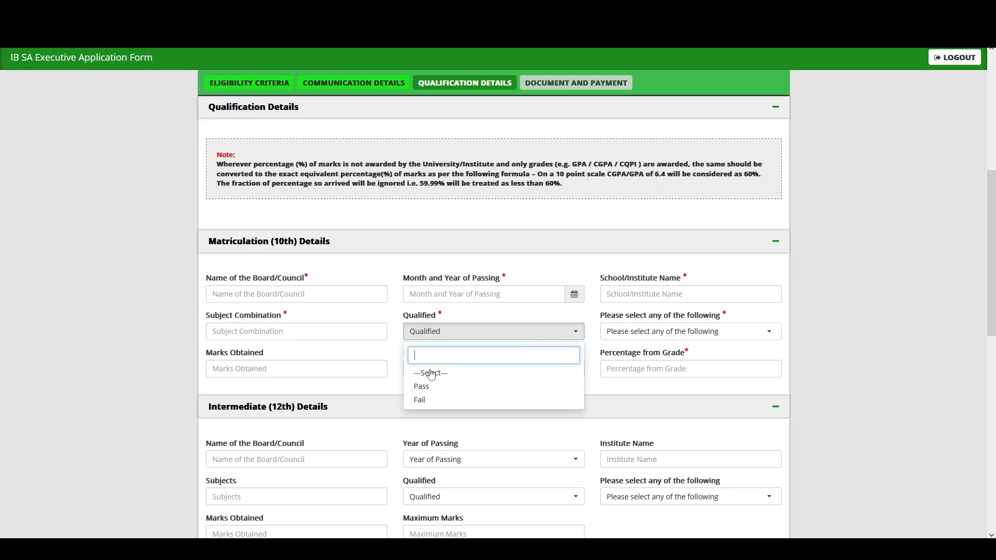
left_click(420, 386)
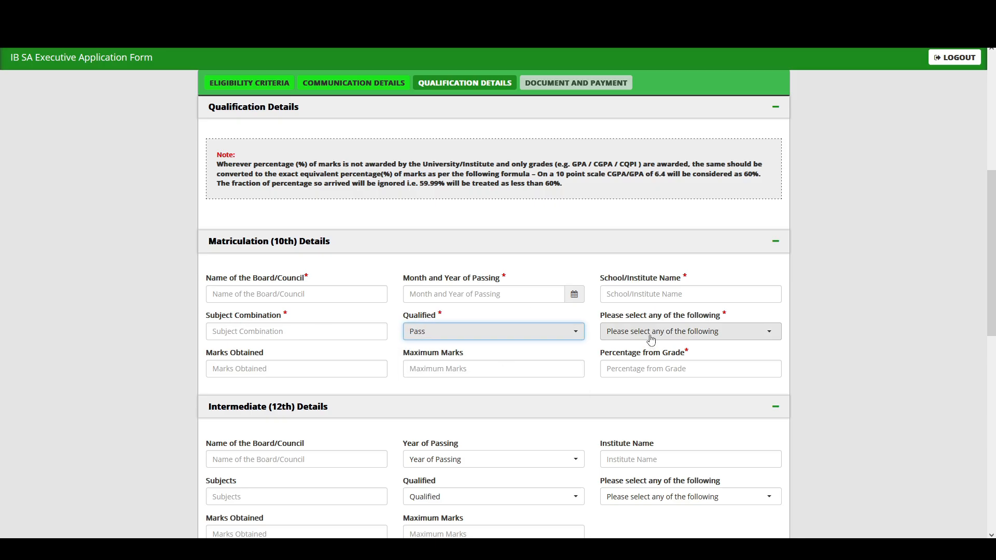
left_click(617, 332)
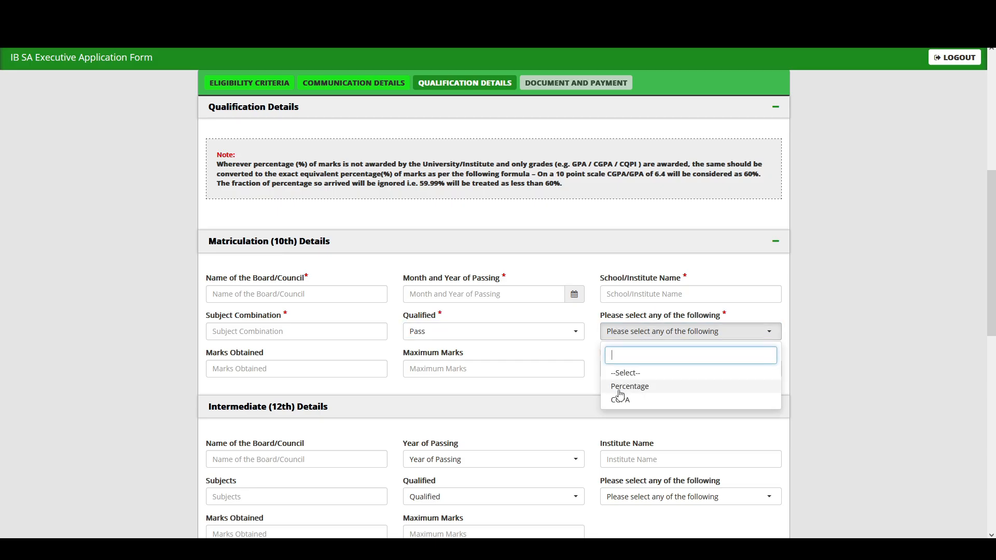
left_click(620, 388)
left_click(235, 374)
left_click(468, 371)
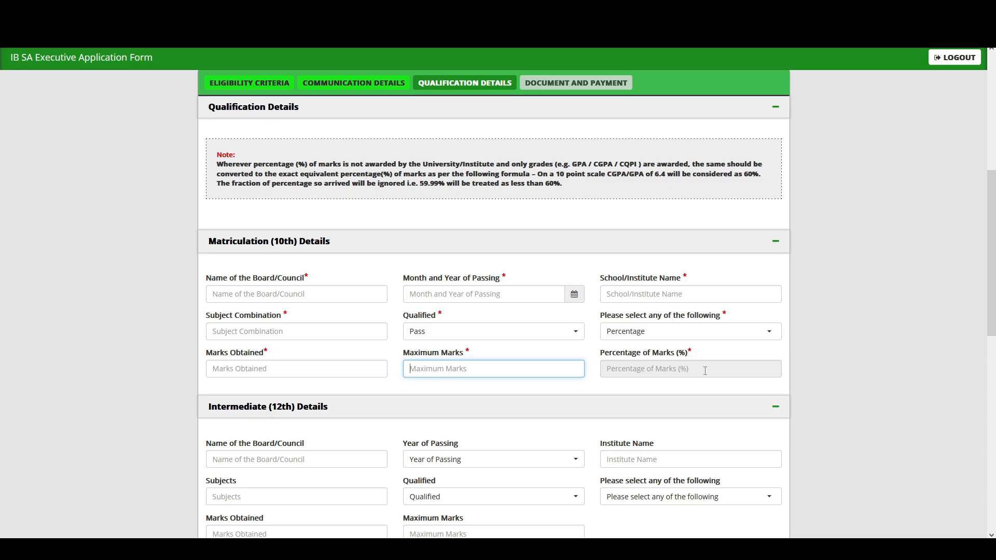
Mark the Intermediate (12th) result as Pass with Percentage as the marks basis.
scroll(273, 342, "down", 2)
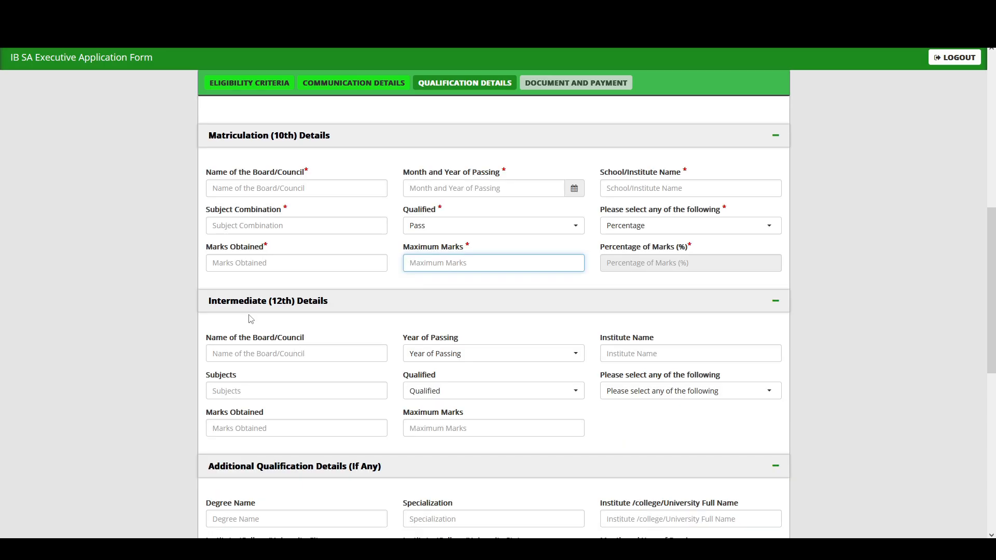
scroll(260, 354, "down", 1)
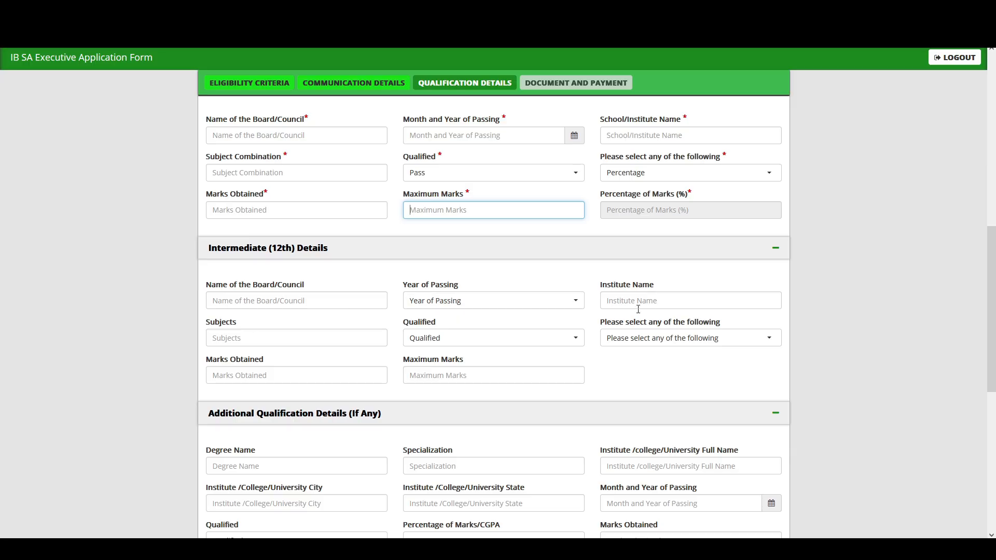
left_click(450, 340)
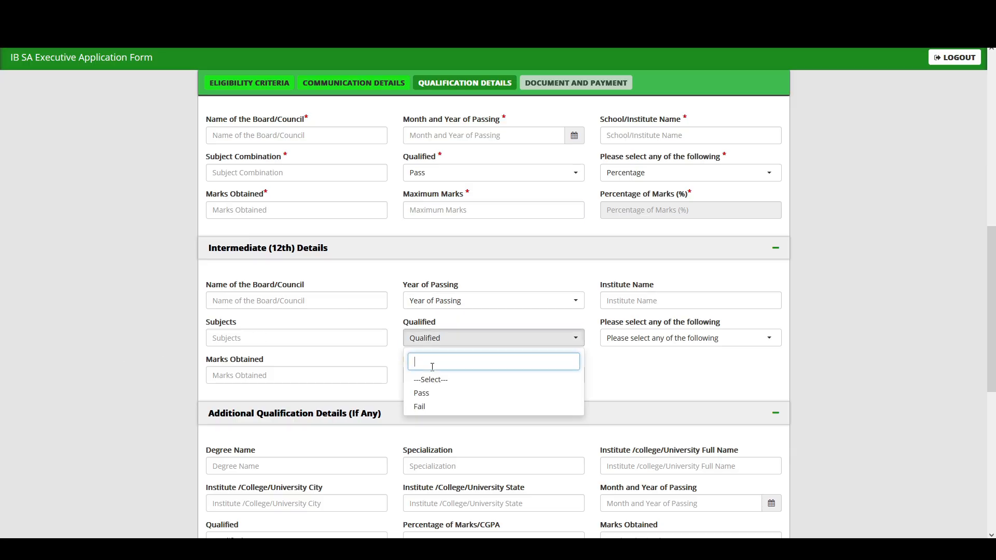
left_click(417, 394)
left_click(706, 340)
left_click(630, 392)
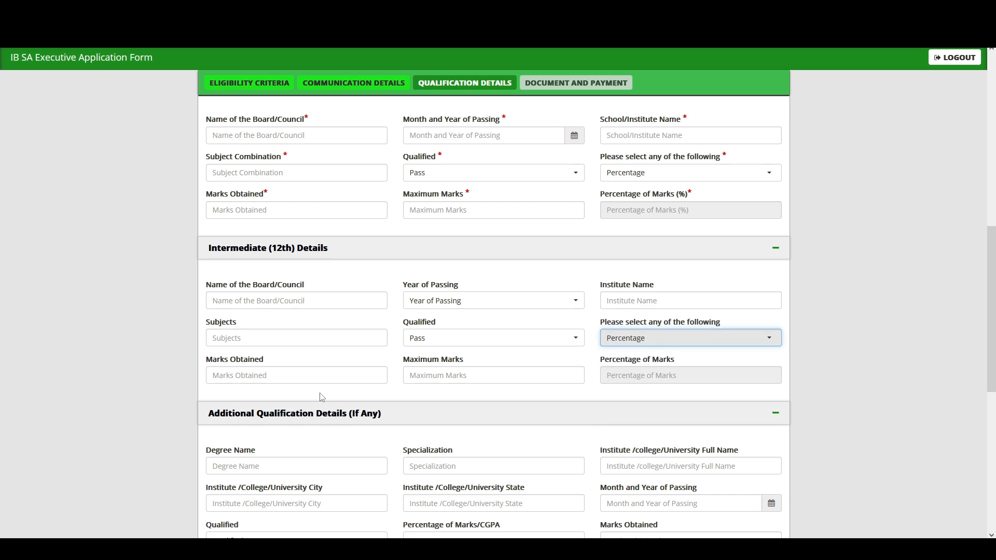
left_click(253, 380)
left_click(493, 379)
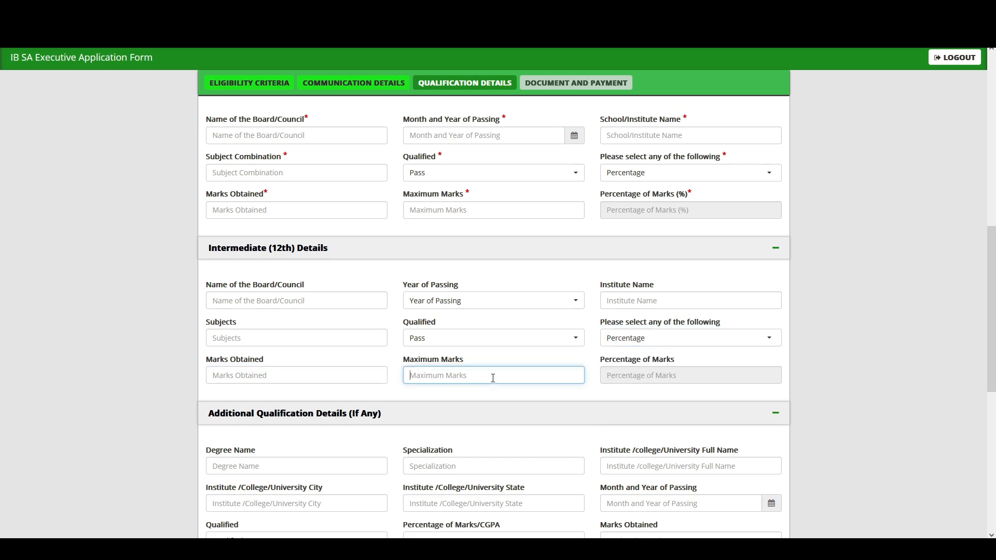
Set the additional qualification to Pass with Percentage as the marks basis.
scroll(231, 358, "down", 2)
left_click(217, 311)
left_click(264, 363)
left_click(450, 362)
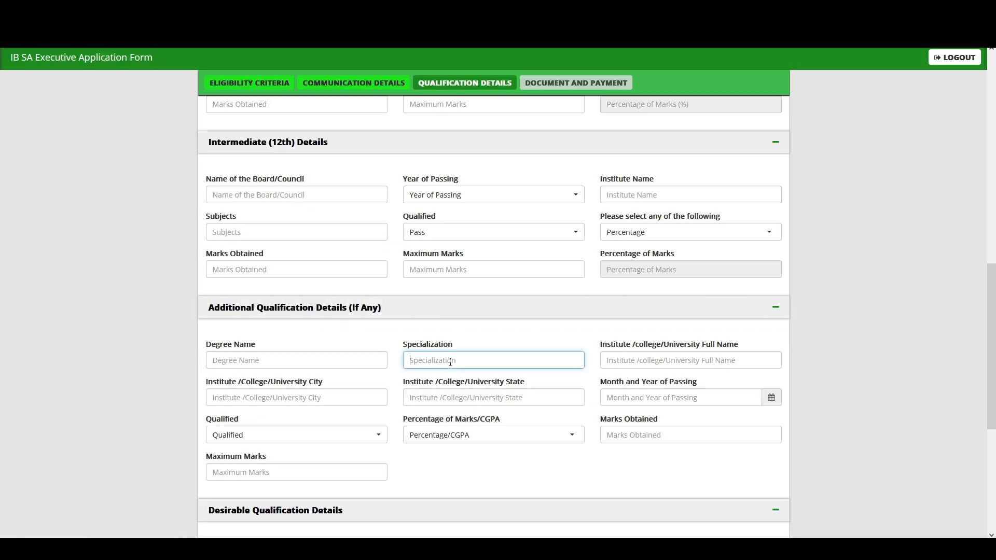
left_click(627, 363)
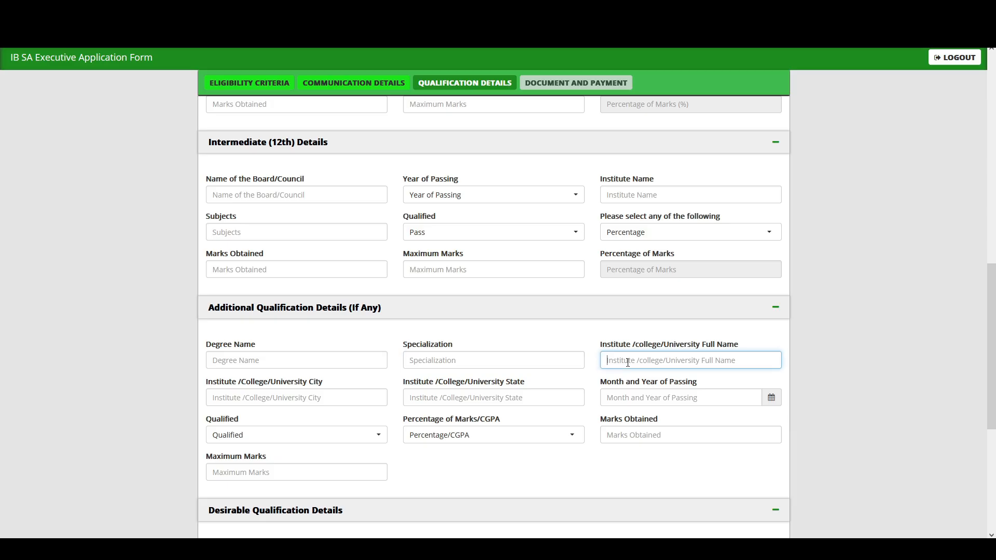
left_click(250, 399)
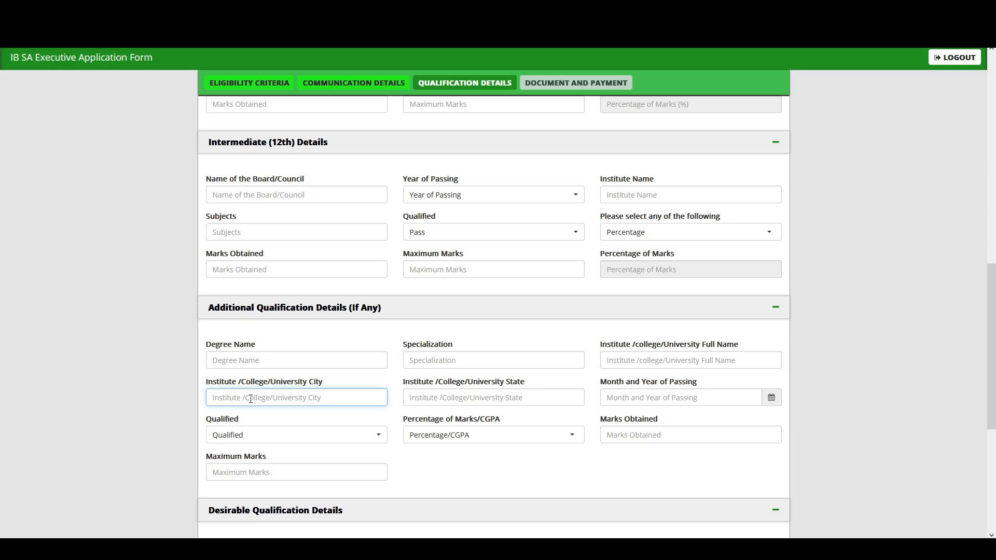
left_click(468, 399)
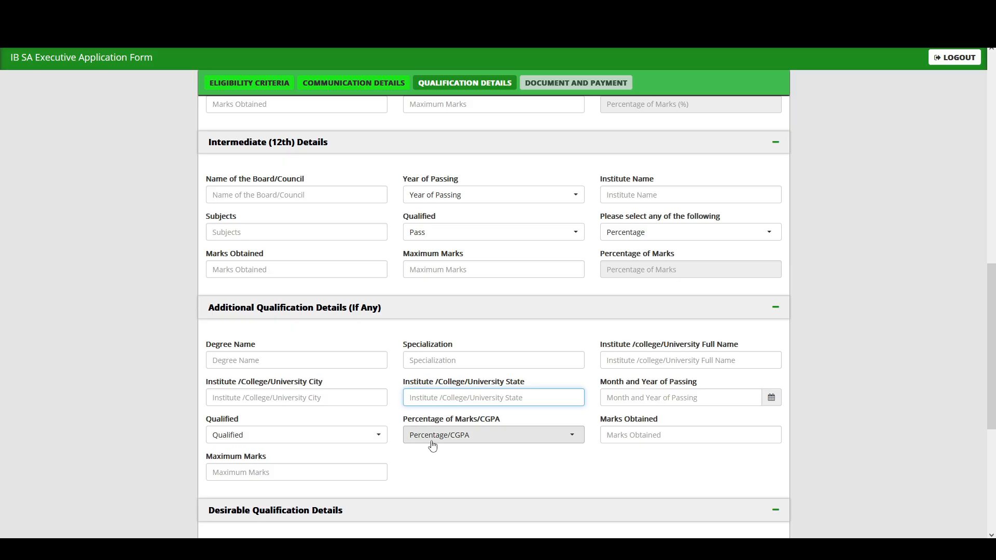
left_click(290, 443)
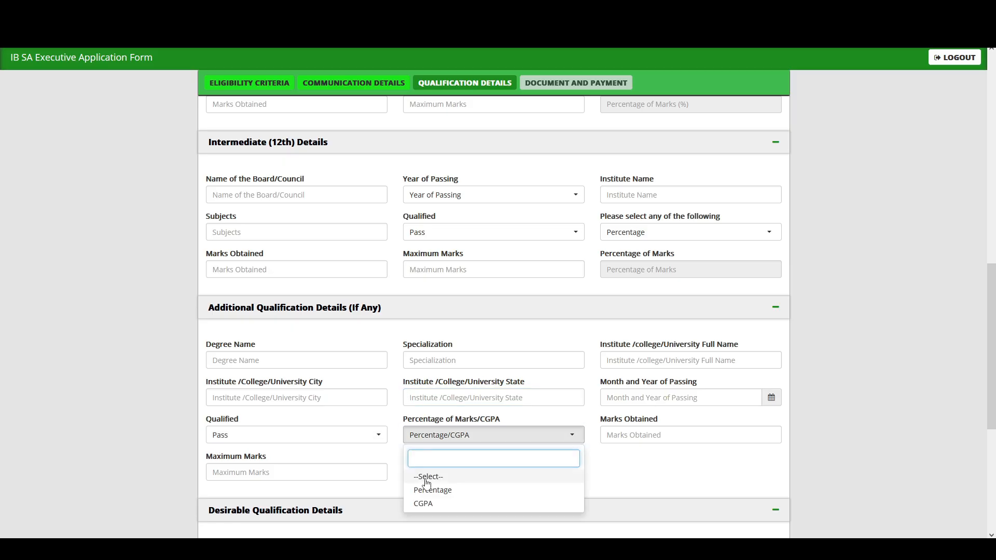
left_click(433, 489)
left_click(632, 434)
left_click(213, 472)
Answer No to the field experience in Intelligence work question.
scroll(306, 450, "down", 3)
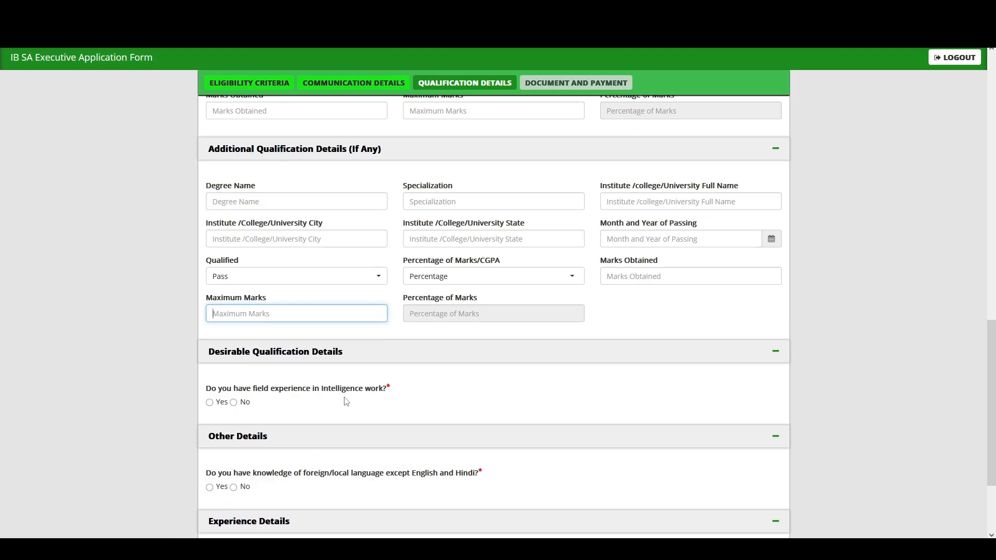
left_click(233, 402)
scroll(266, 464, "down", 2)
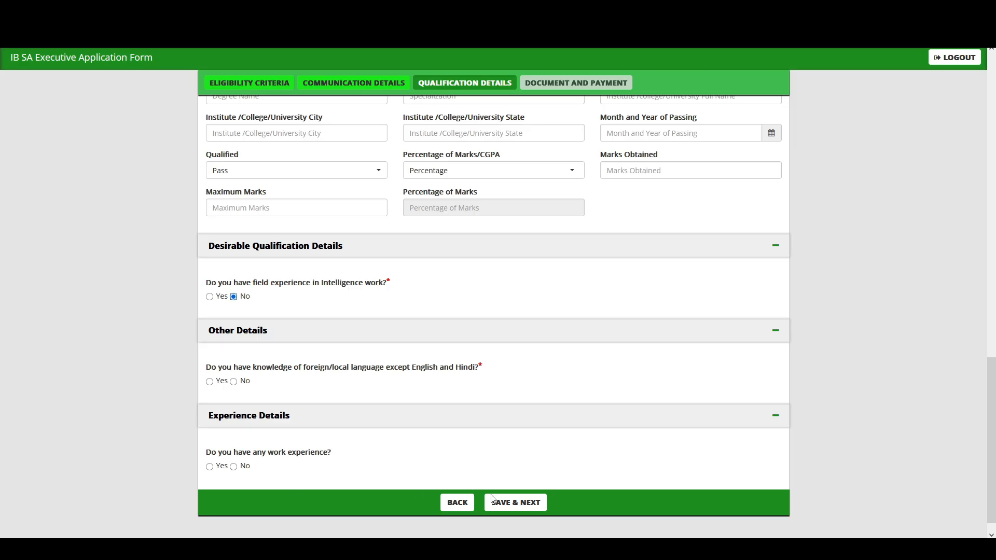
left_click(531, 502)
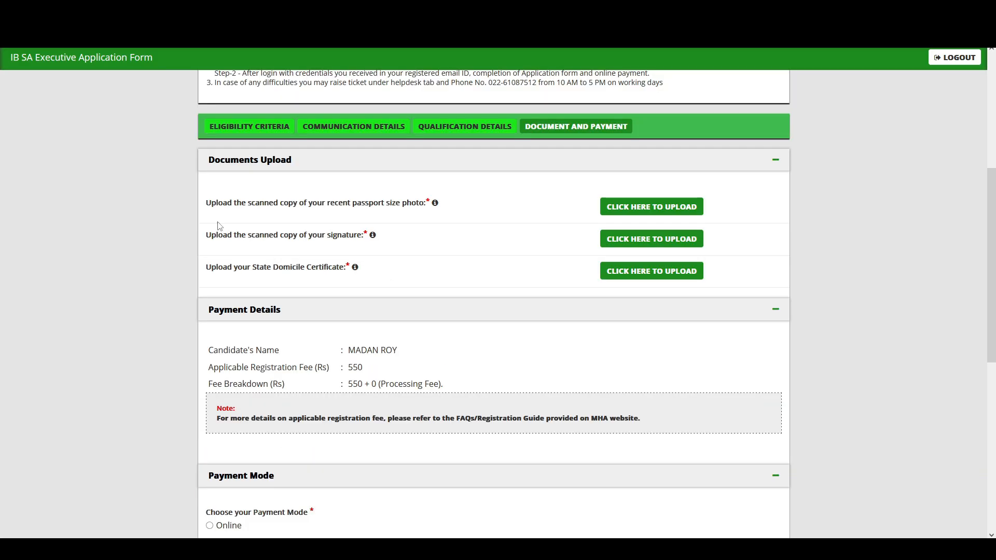
left_click_drag(212, 204, 406, 211)
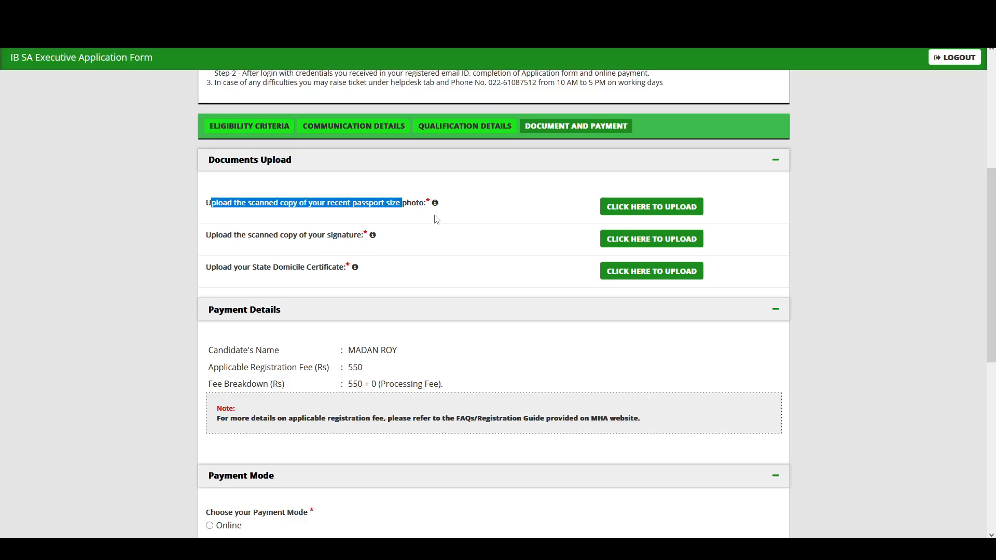
left_click_drag(215, 240, 369, 246)
left_click_drag(215, 275, 334, 274)
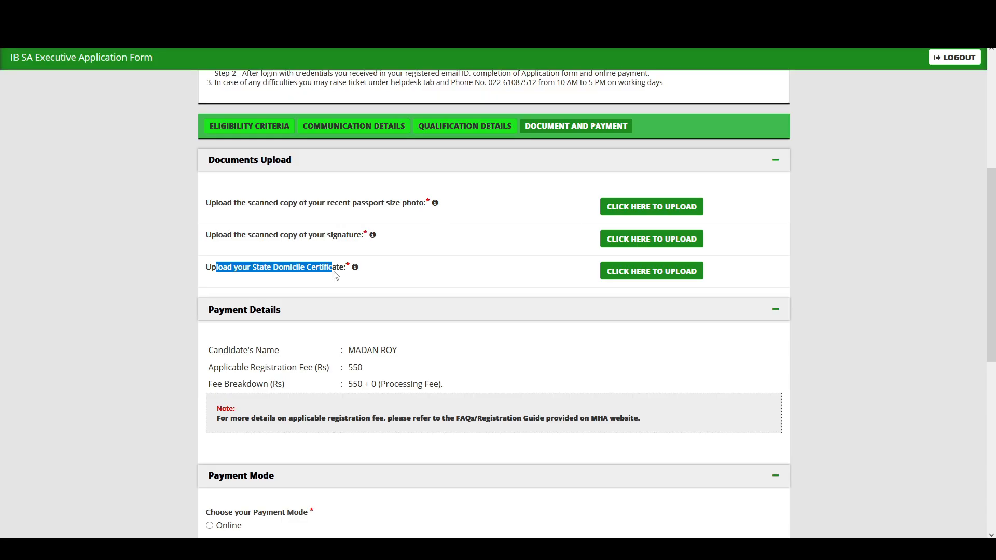
left_click(319, 280)
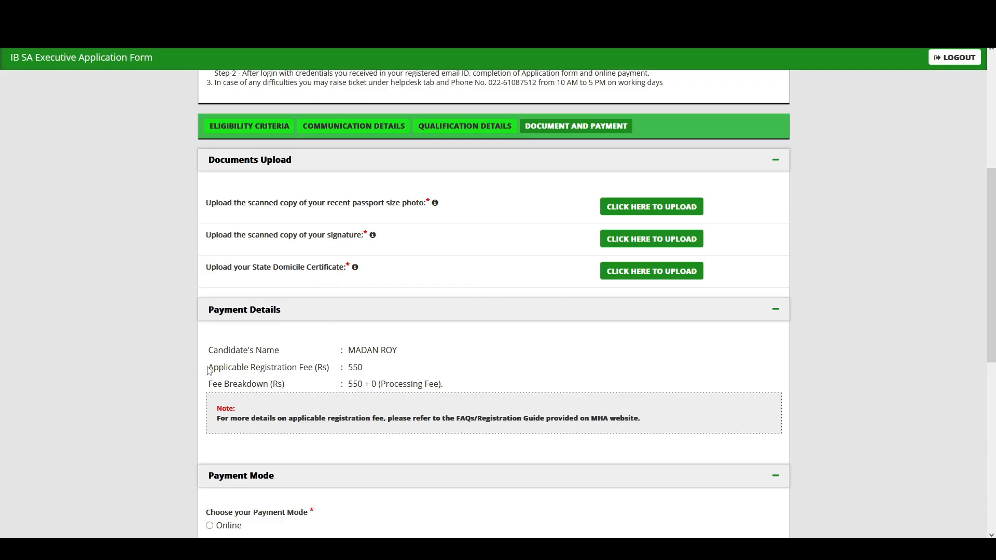
left_click_drag(346, 351, 416, 357)
left_click_drag(218, 368, 412, 385)
left_click(361, 370)
left_click(412, 384)
scroll(383, 435, "down", 3)
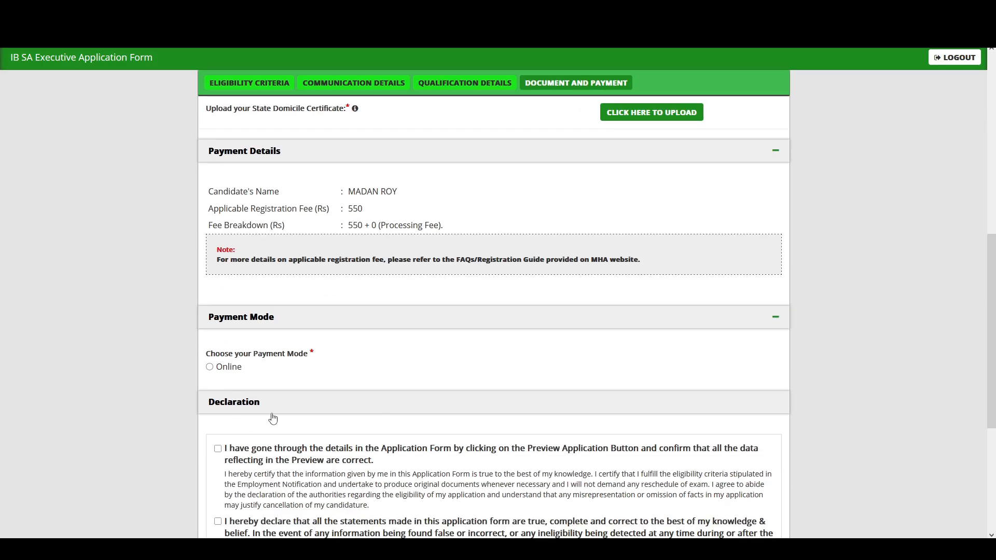
scroll(222, 403, "down", 1)
scroll(221, 401, "down", 2)
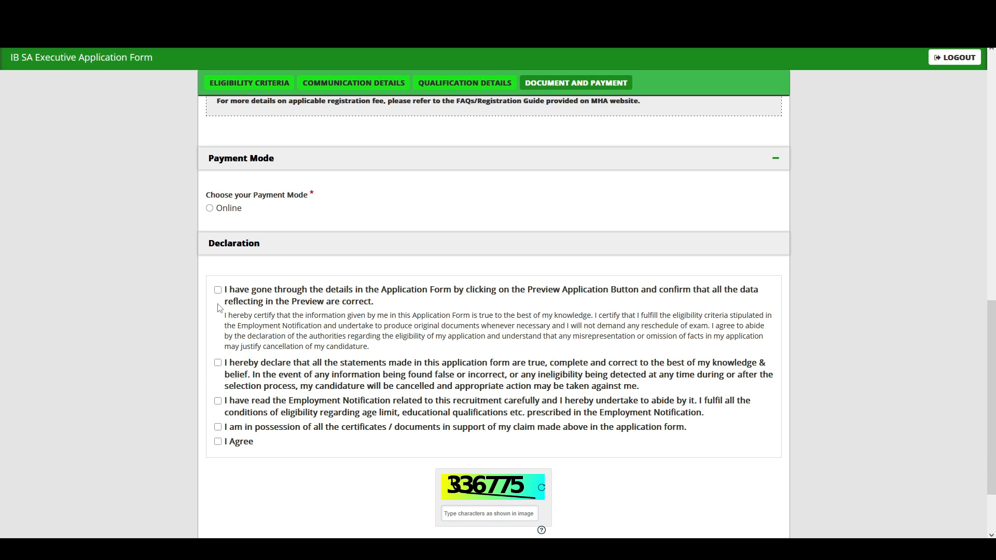
scroll(458, 491, "down", 1)
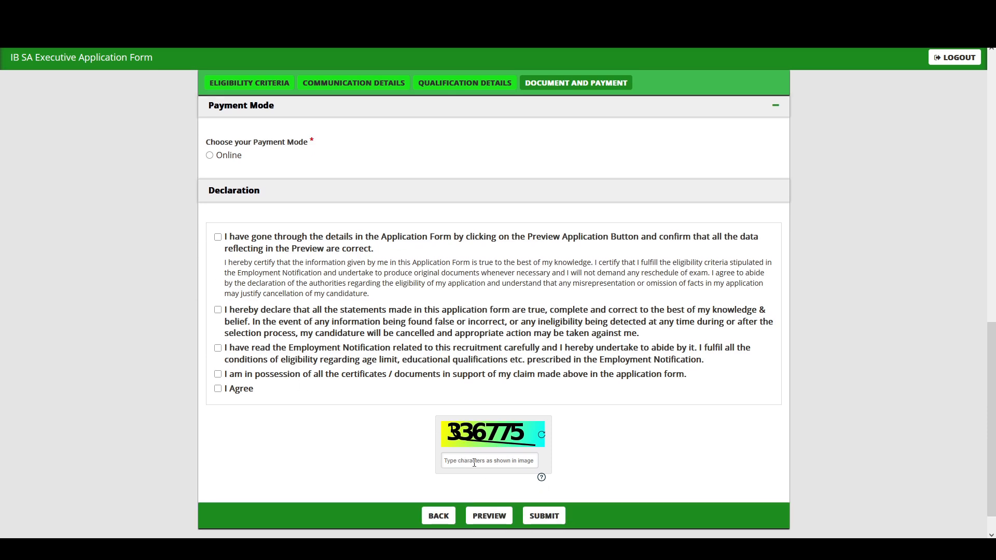
left_click(535, 521)
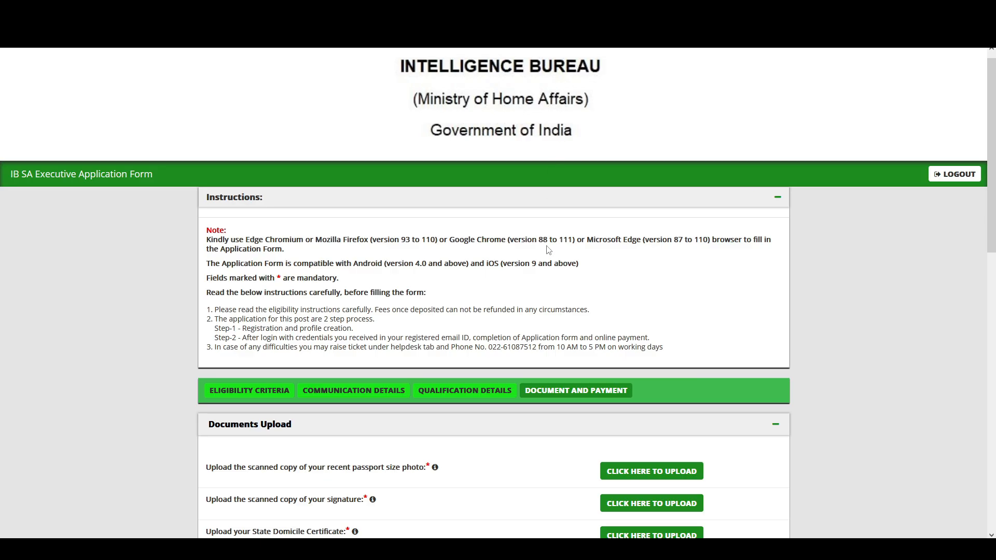
scroll(558, 308, "down", 1)
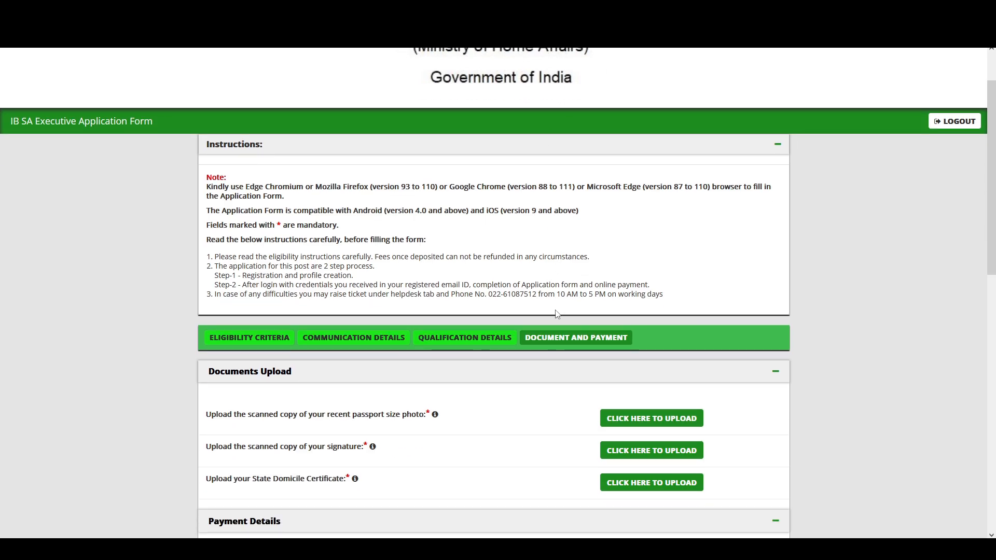